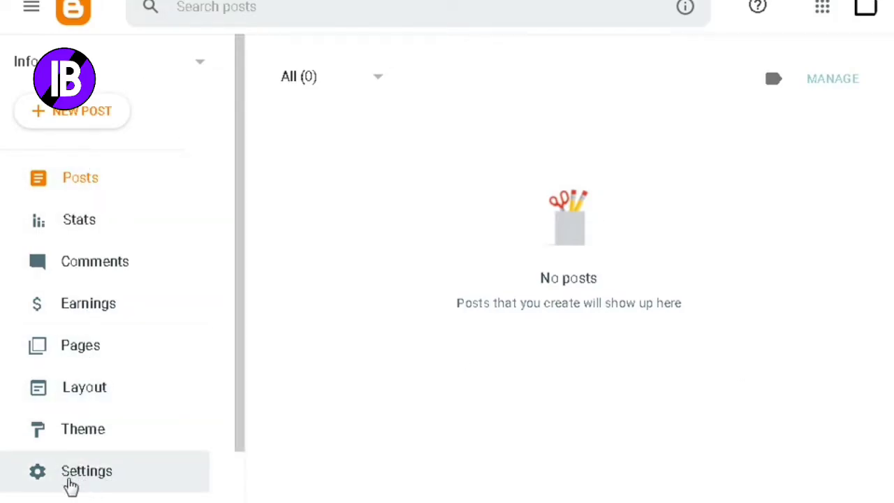
Step: In Blogger Settings, scroll to Publishing and open the empty Custom domain field
click(81, 482)
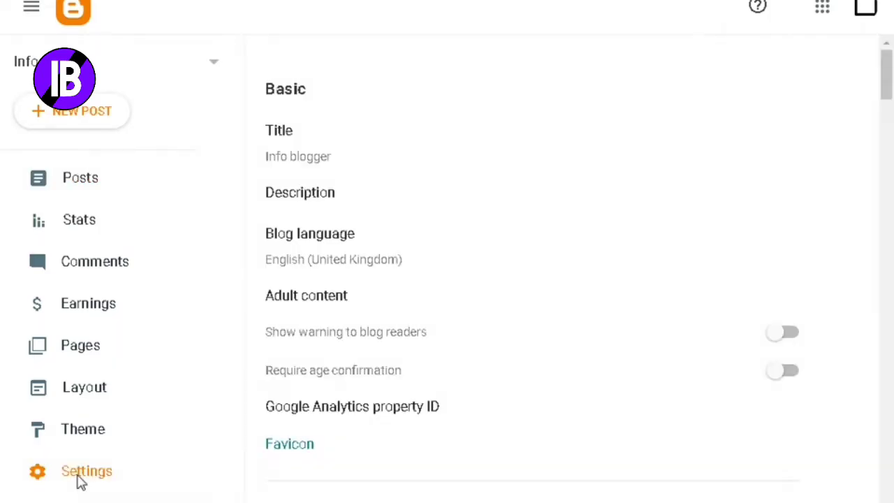
scroll(331, 233, down, 8)
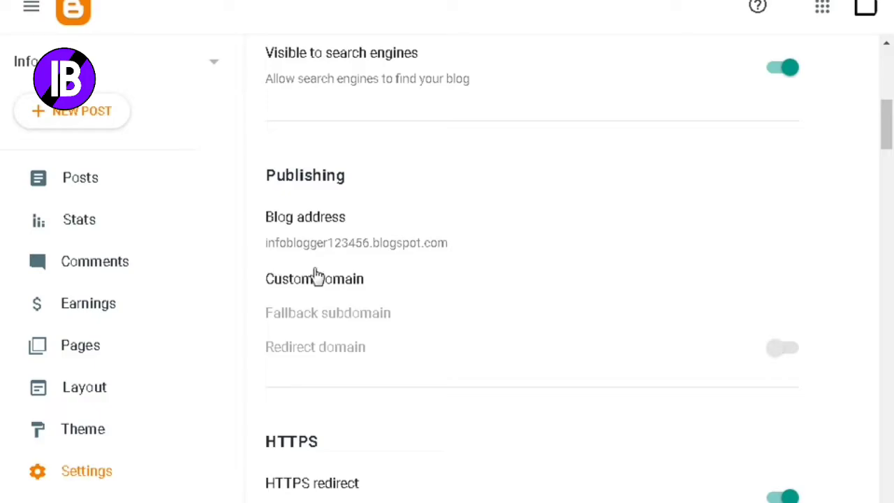
click(277, 283)
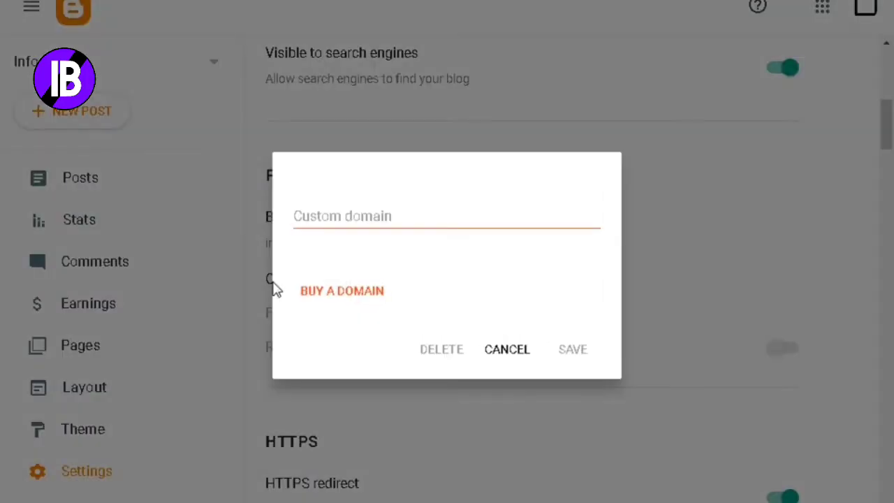
click(309, 213)
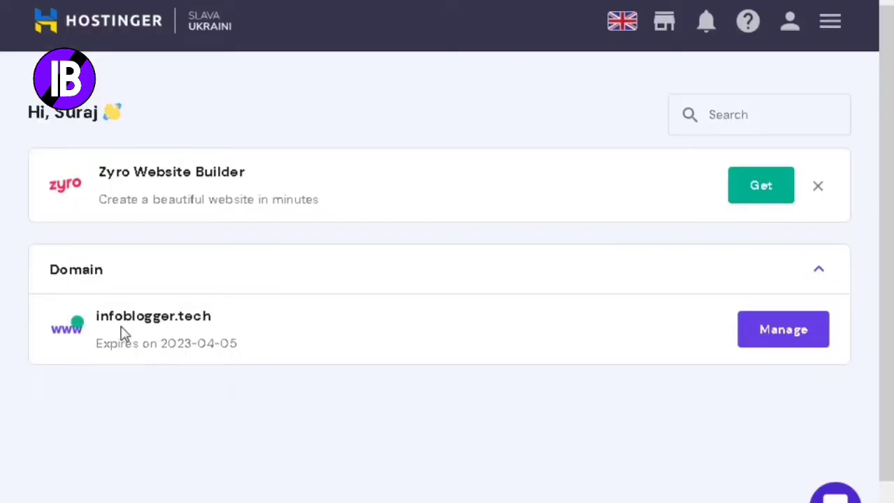
Step: Copy the domain name infoblogger.tech from Hostinger's domain list
drag(212, 317, 100, 322)
right_click(101, 317)
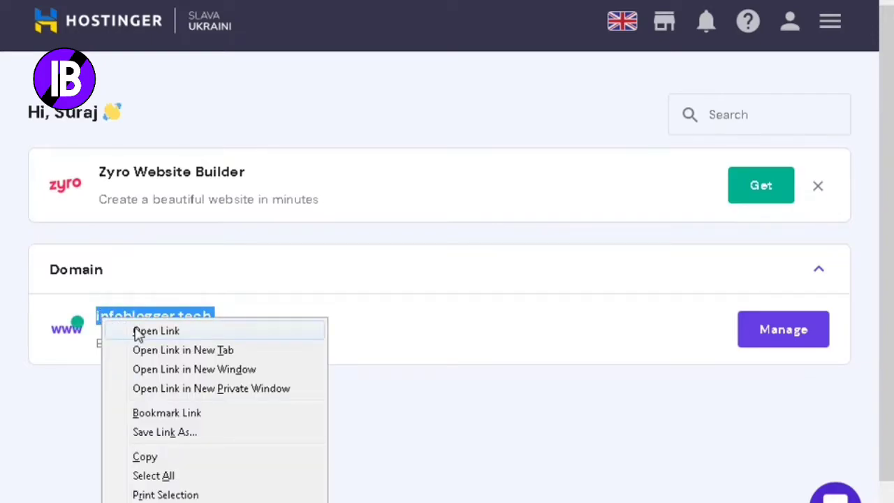
click(142, 458)
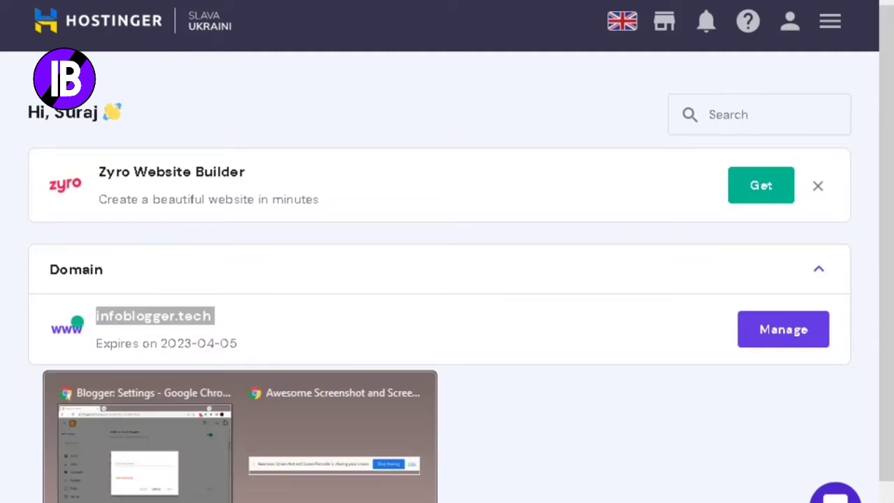
click(208, 488)
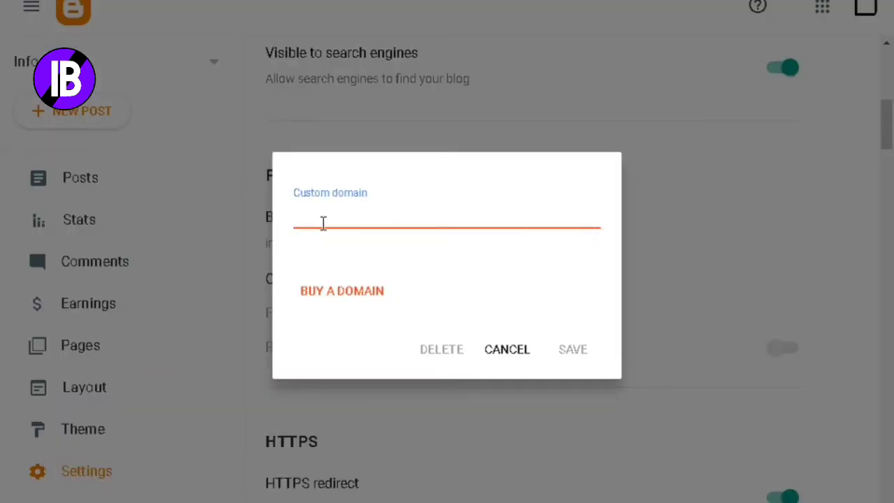
right_click(317, 215)
click(360, 315)
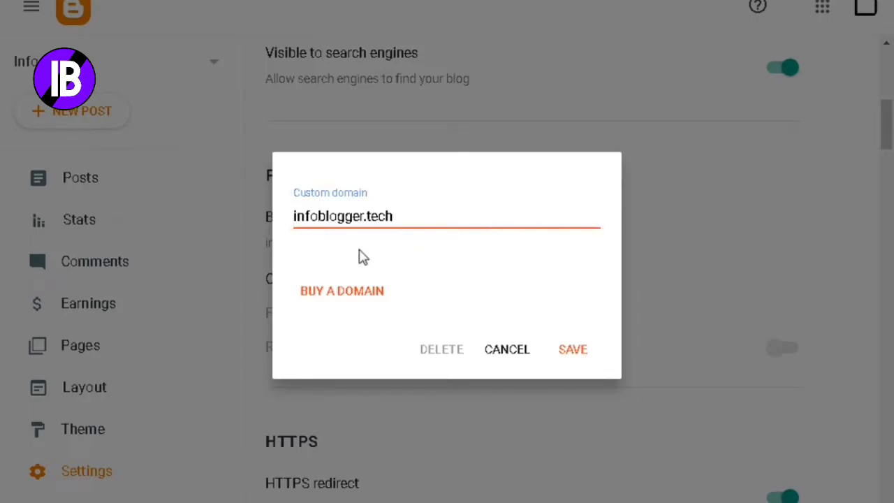
text(www)
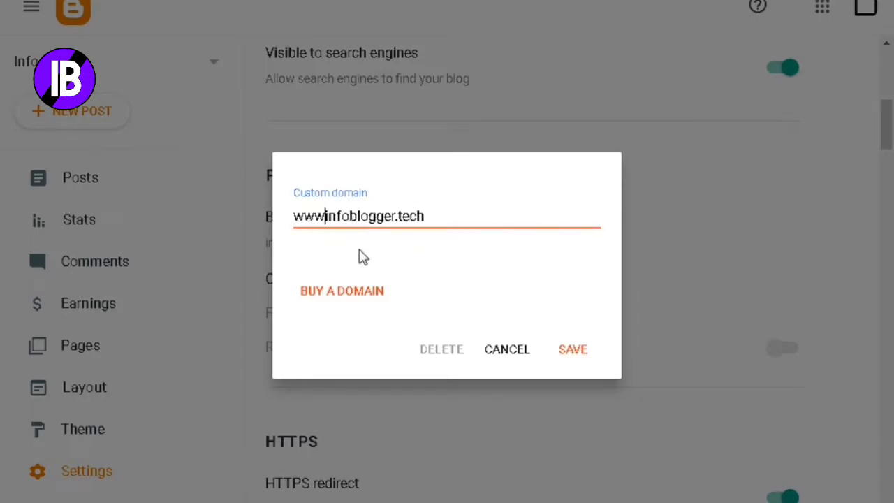
text(.)
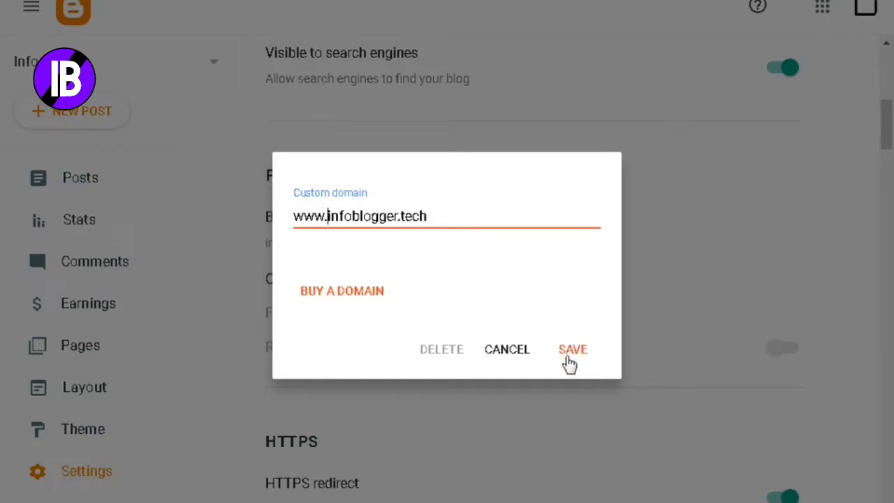
click(572, 353)
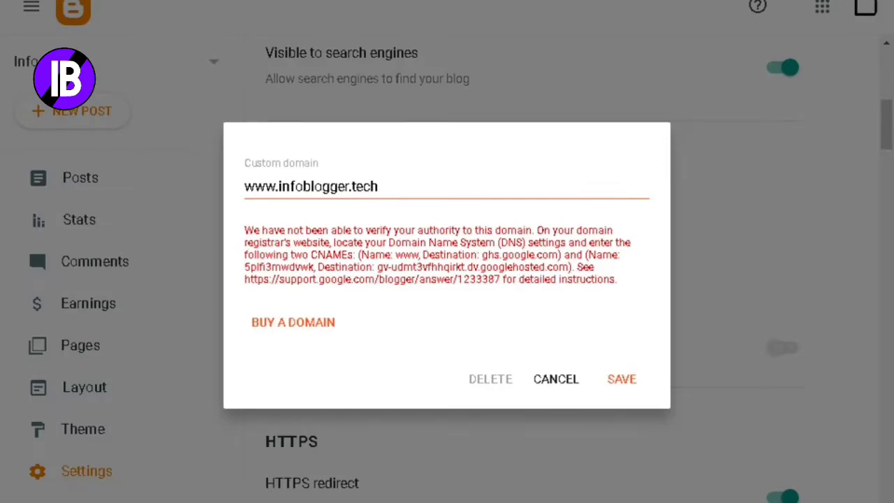
click(293, 447)
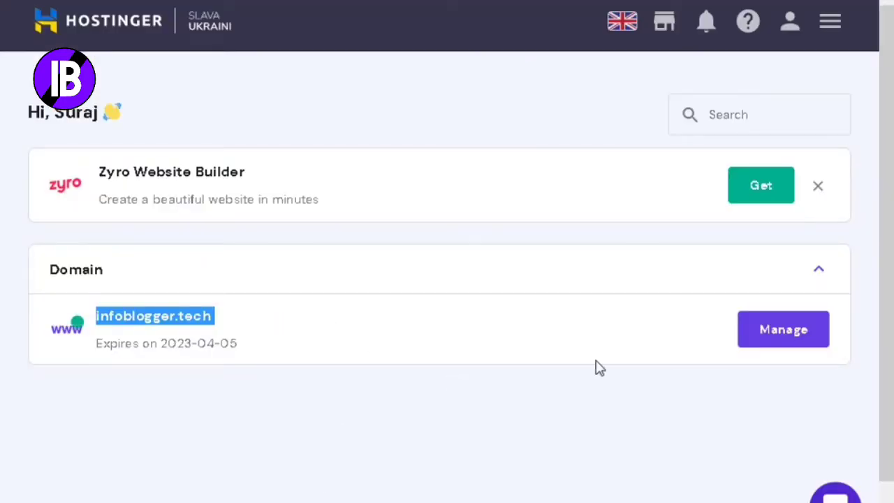
Step: Open infoblogger.tech's DNS / Nameservers records and scroll down to the A record pointing to 2.57.90.16
click(688, 421)
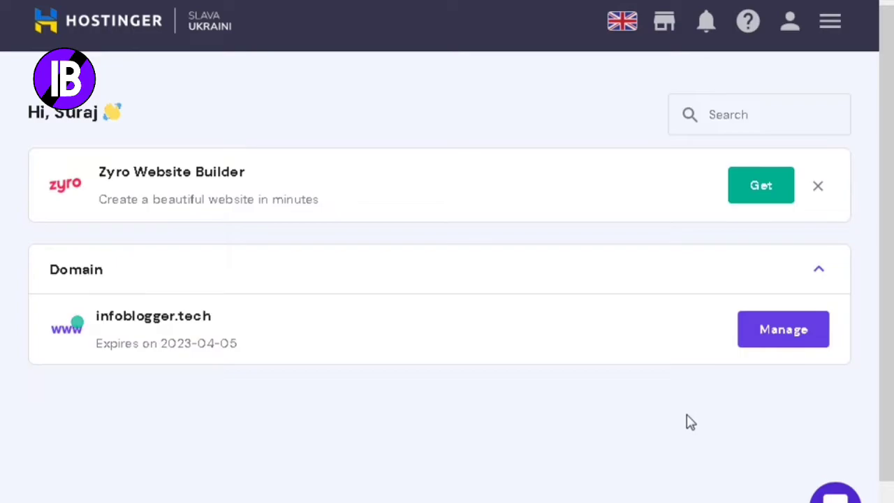
click(767, 342)
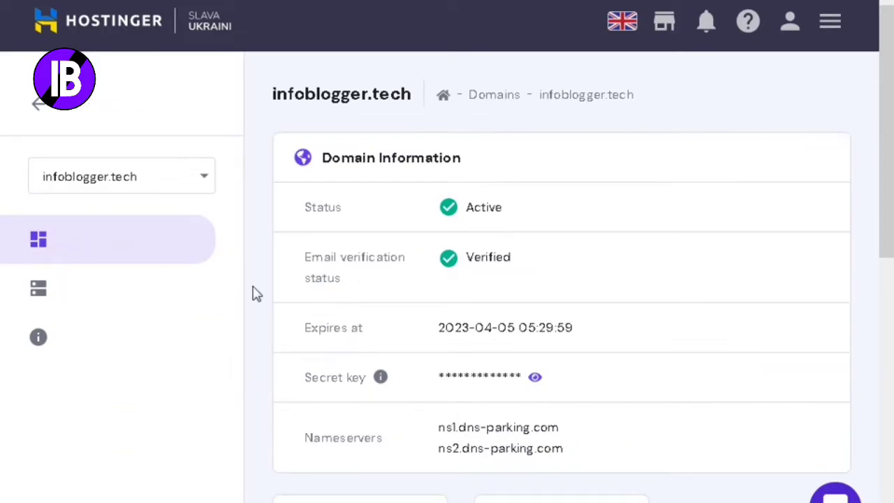
click(109, 290)
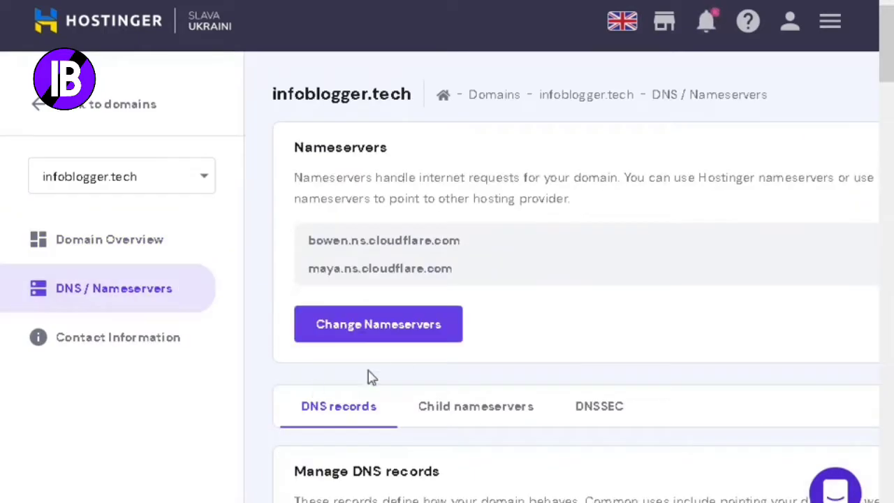
scroll(511, 412, down, 3)
scroll(496, 417, down, 4)
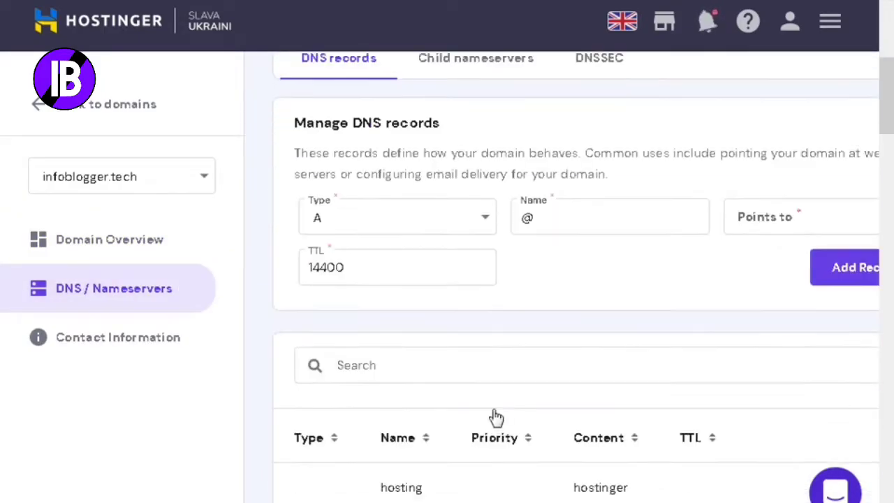
scroll(465, 390, down, 3)
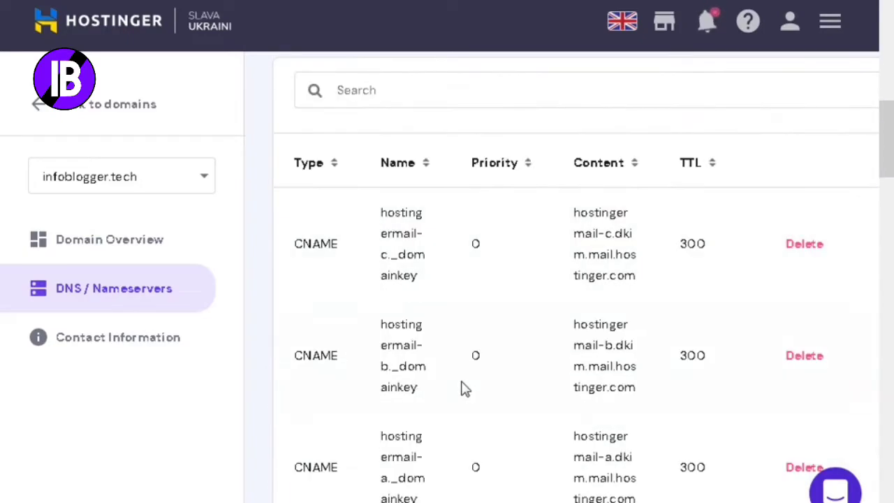
scroll(465, 390, down, 13)
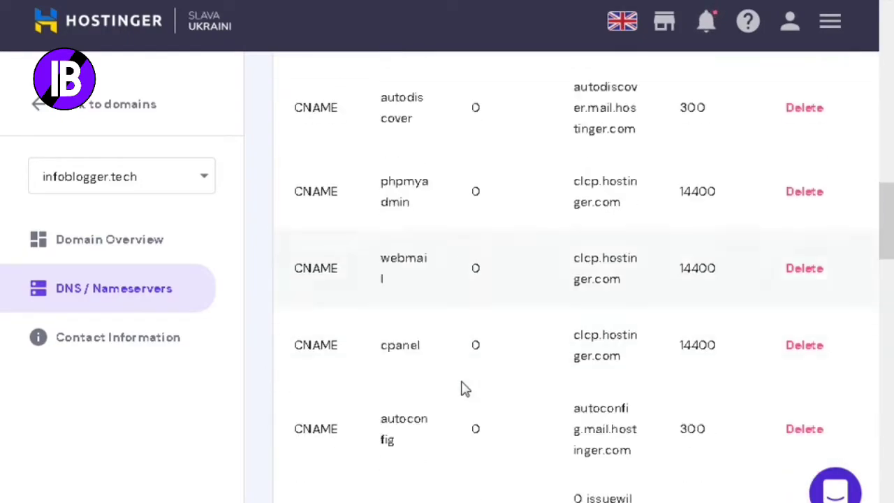
scroll(465, 390, down, 13)
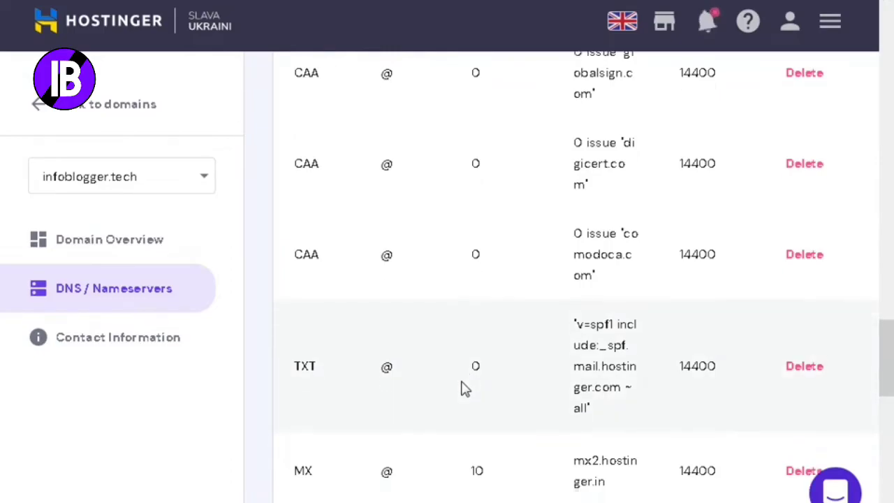
scroll(465, 390, down, 4)
scroll(465, 389, up, 3)
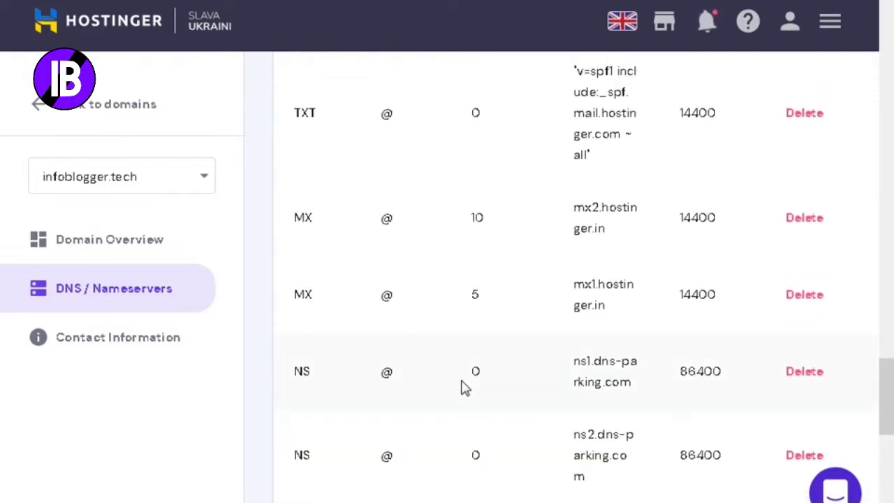
scroll(460, 428, down, 4)
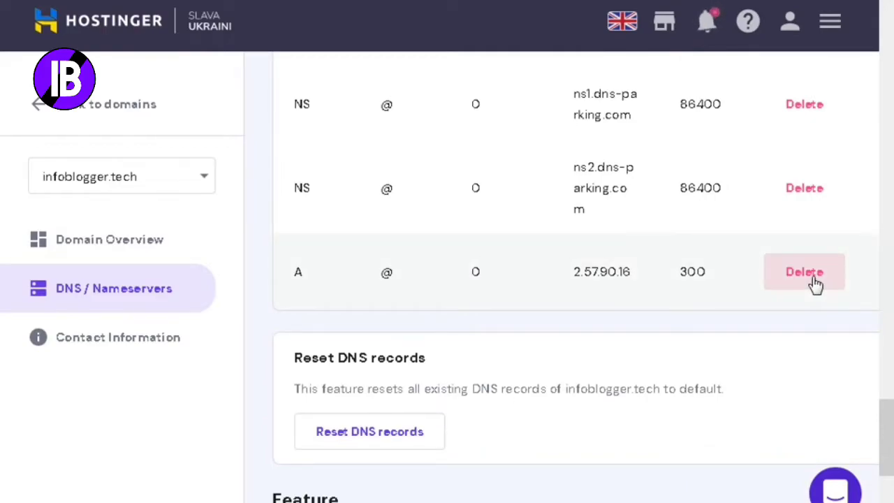
Step: Delete the A record, both NS records and the phpmyadmin and domainkey CNAMEs, keeping only MX records
click(814, 278)
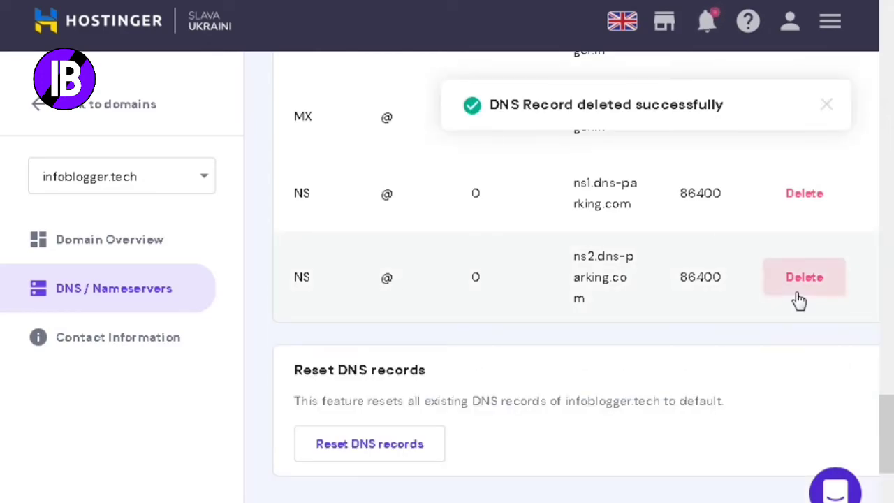
click(800, 293)
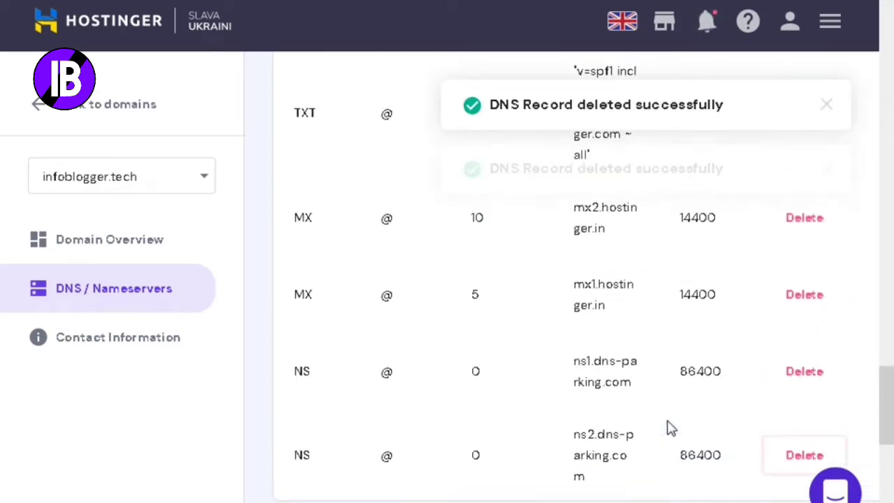
click(798, 377)
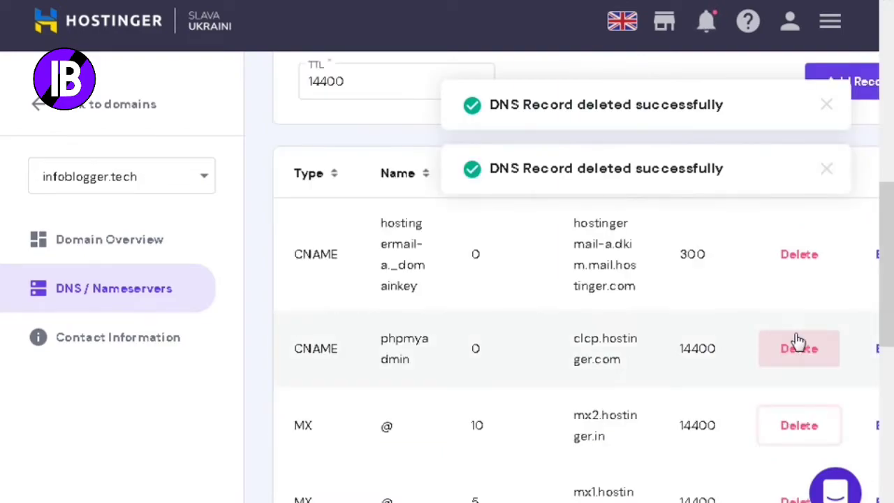
click(793, 342)
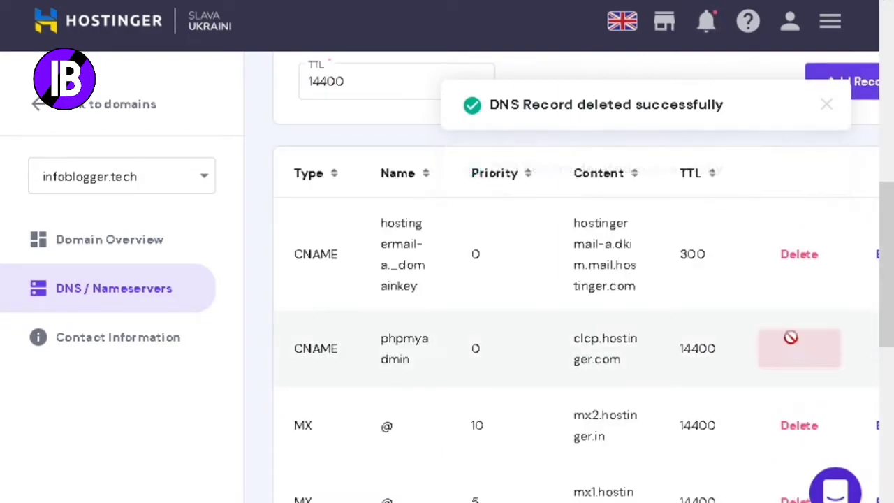
click(790, 268)
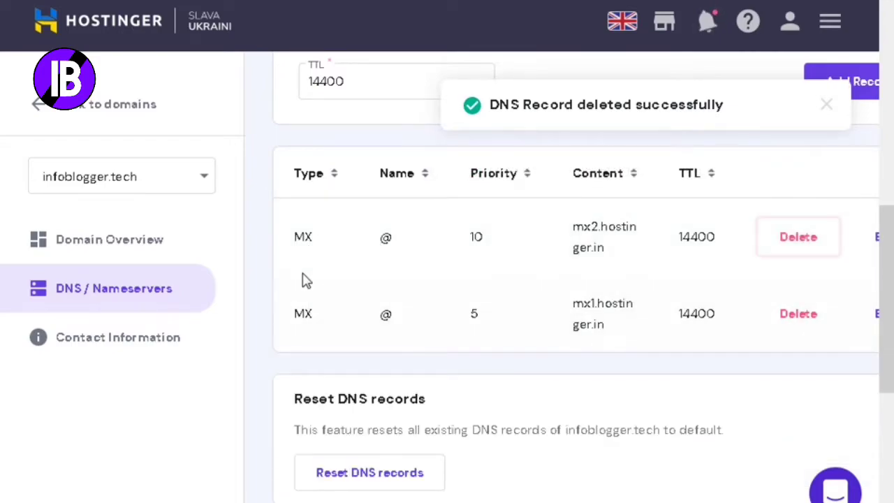
scroll(383, 456, up, 1)
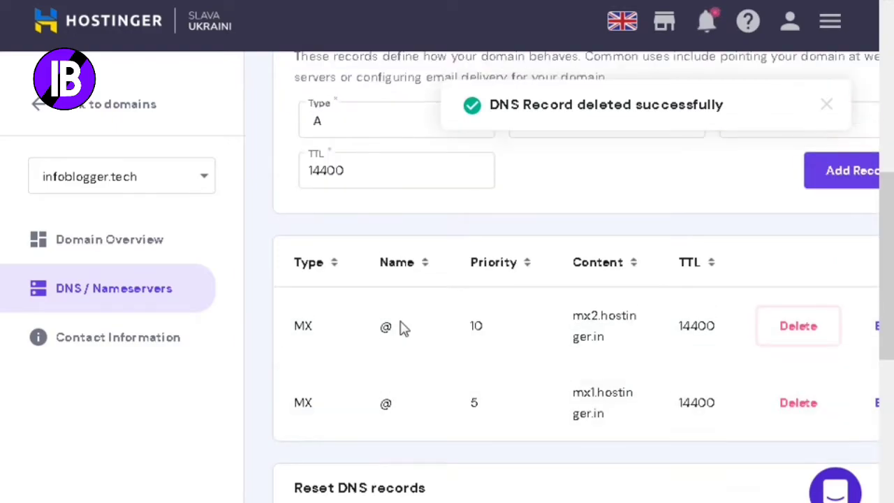
scroll(346, 360, up, 1)
scroll(489, 390, up, 1)
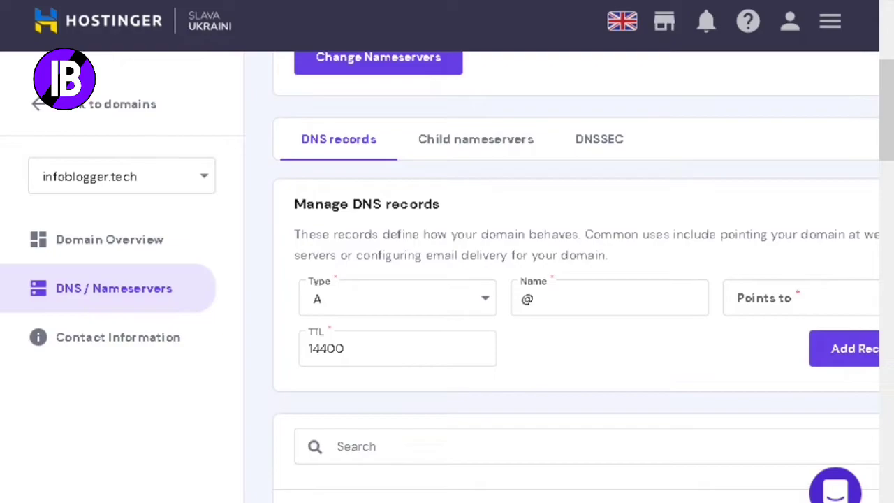
Step: Copy the CNAME name www from Blogger's custom domain instructions
click(175, 494)
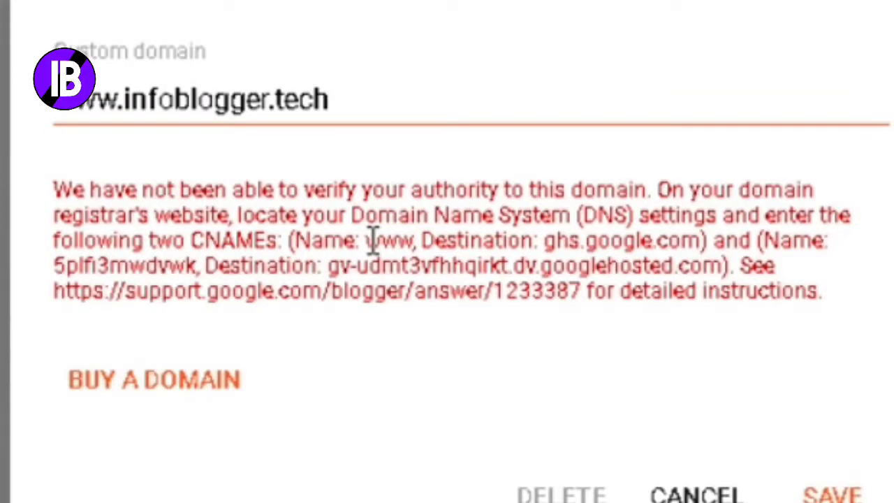
double_click(372, 241)
right_click(374, 241)
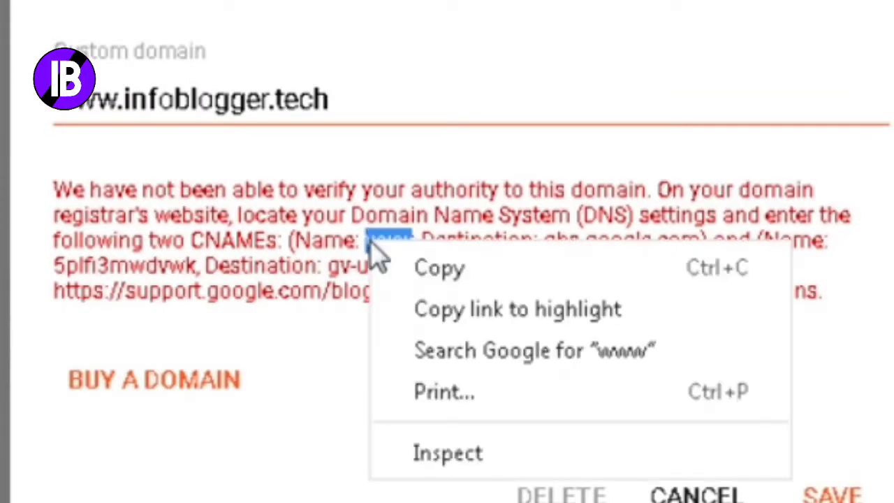
click(433, 269)
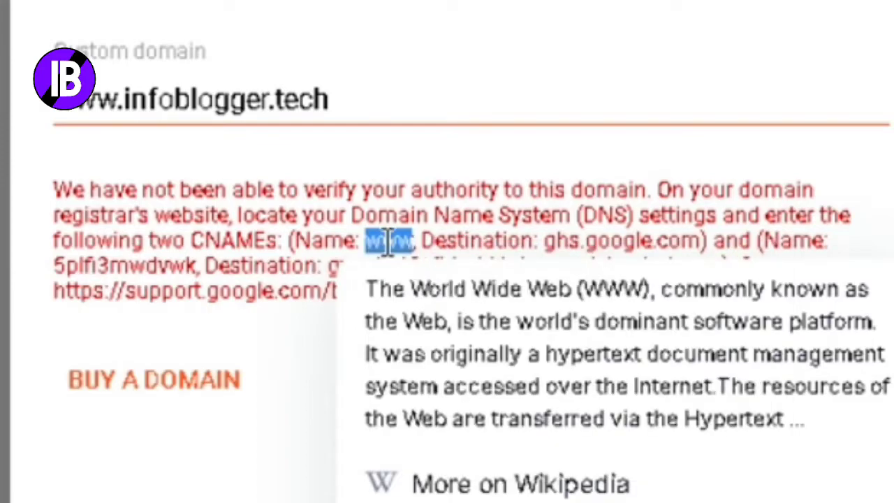
click(396, 237)
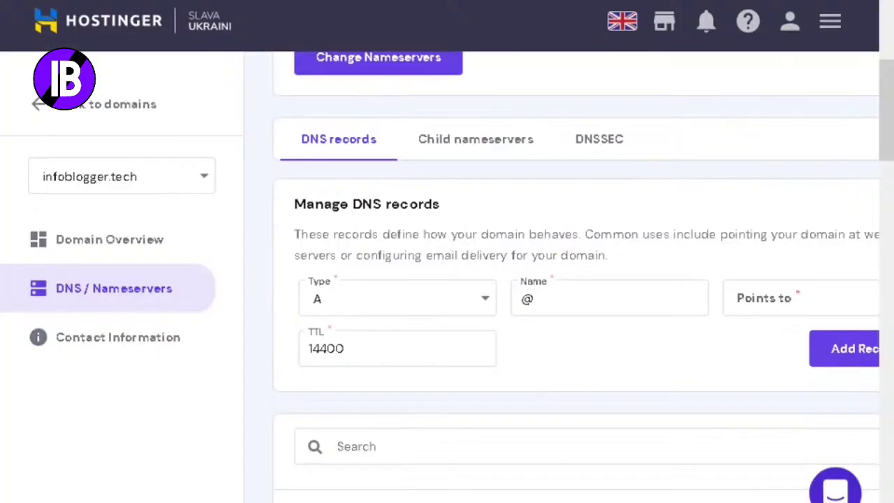
click(384, 305)
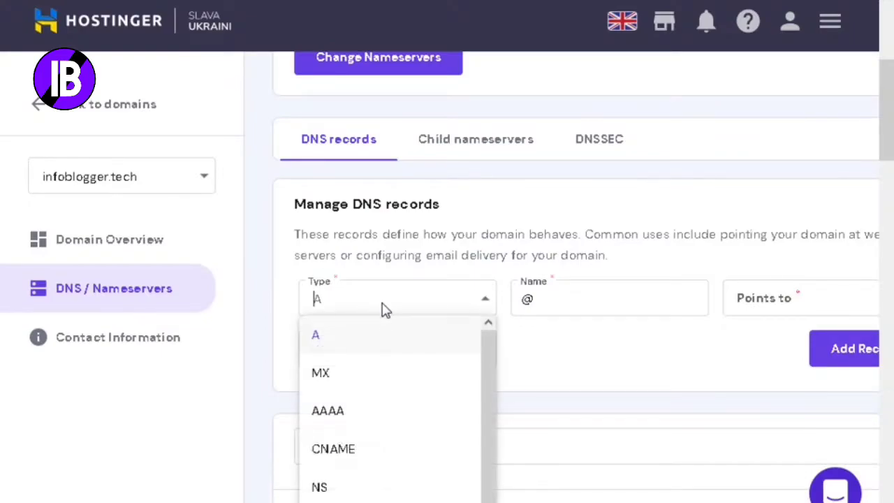
click(345, 448)
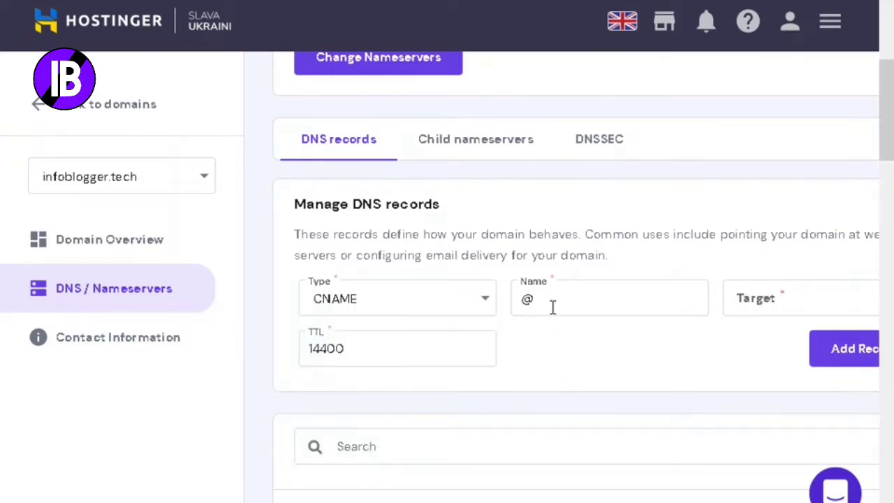
click(542, 300)
drag(542, 301, 507, 307)
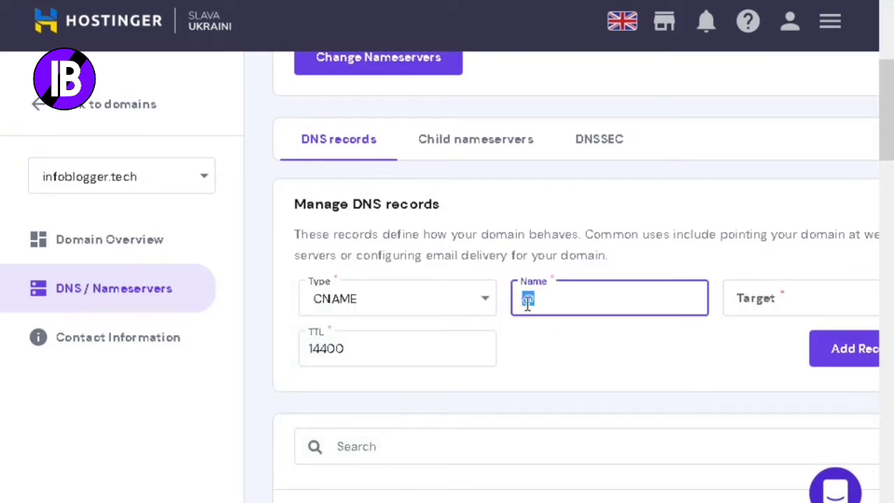
right_click(527, 300)
click(563, 401)
Step: Copy the CNAME destination ghs.google.com from Blogger's custom domain instructions
click(139, 433)
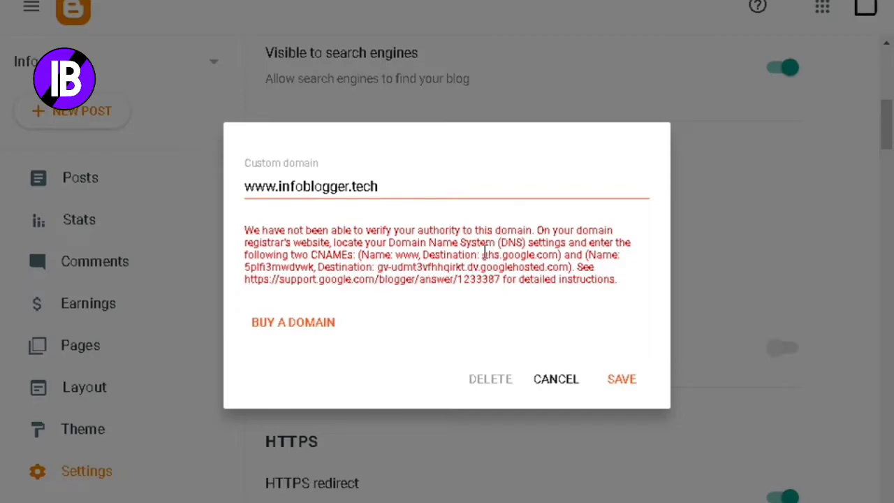
drag(484, 255, 562, 255)
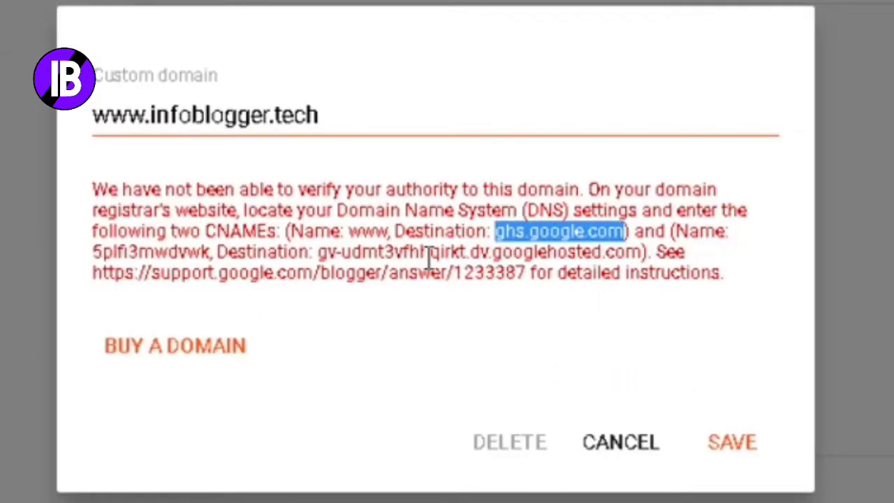
right_click(586, 231)
click(618, 253)
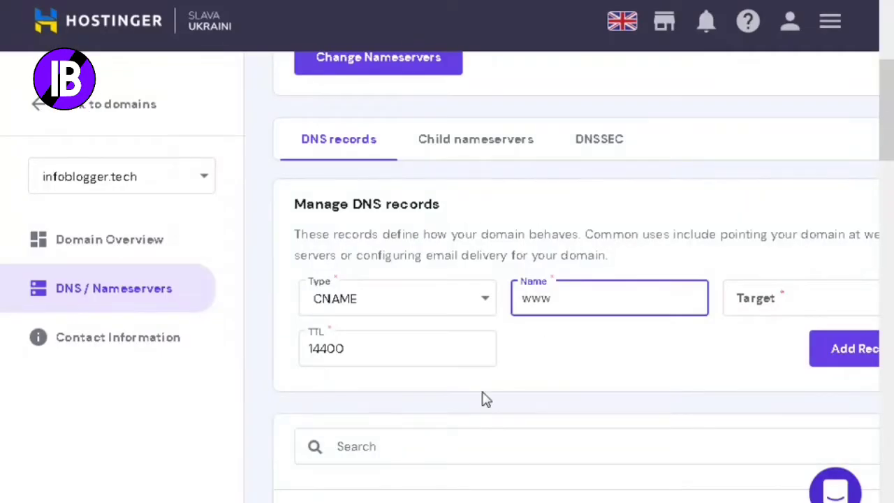
Step: Paste ghs.google.com as the Target and add the www CNAME record
click(743, 302)
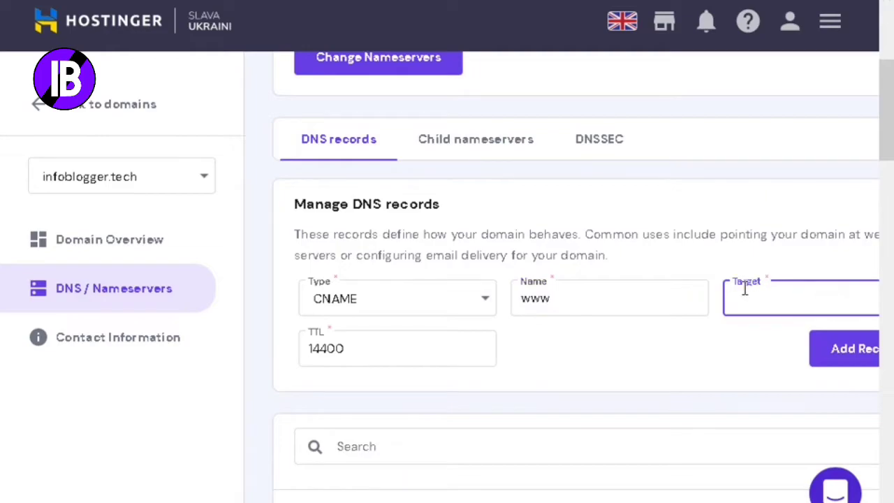
right_click(756, 299)
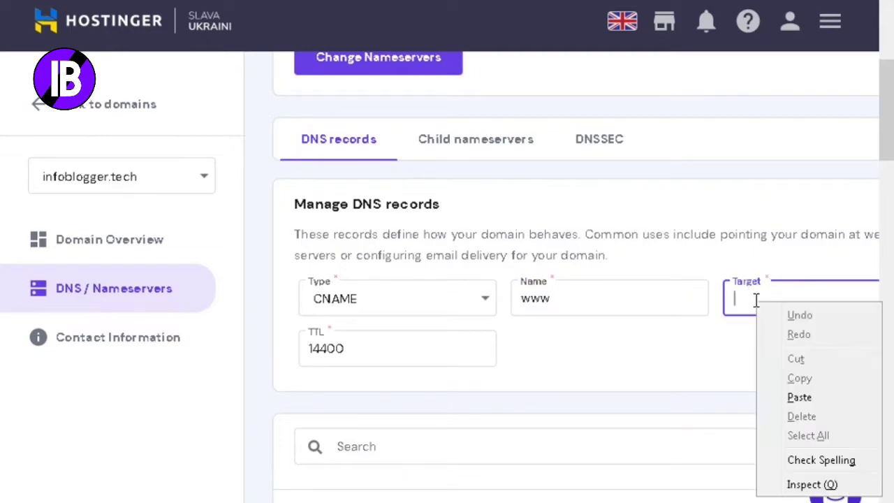
click(807, 400)
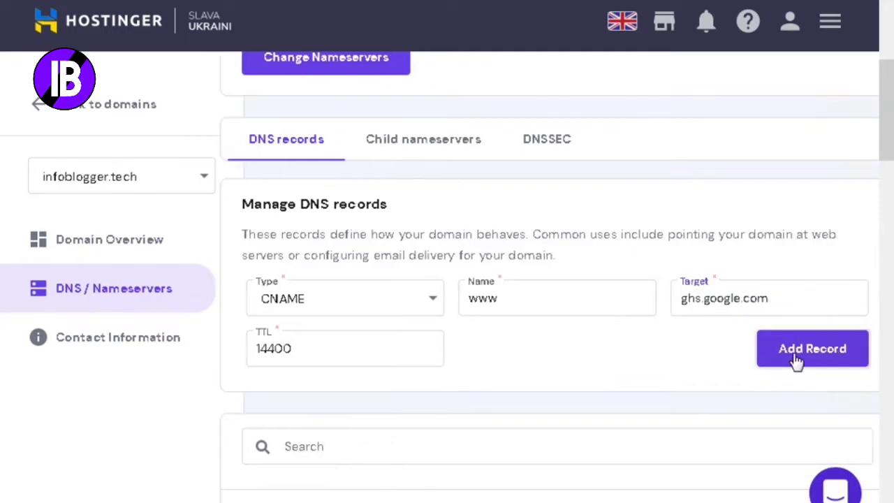
click(796, 357)
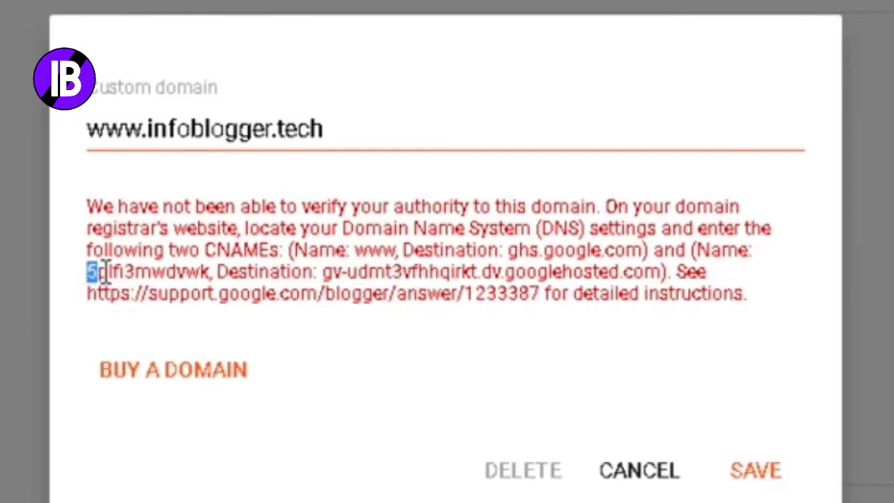
Step: Copy the second CNAME's verification name from Blogger's custom domain instructions
drag(104, 271, 210, 273)
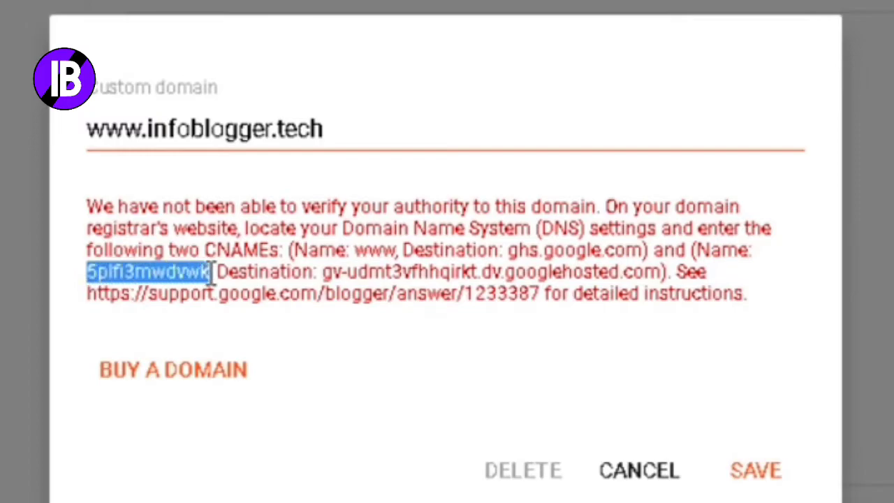
right_click(176, 274)
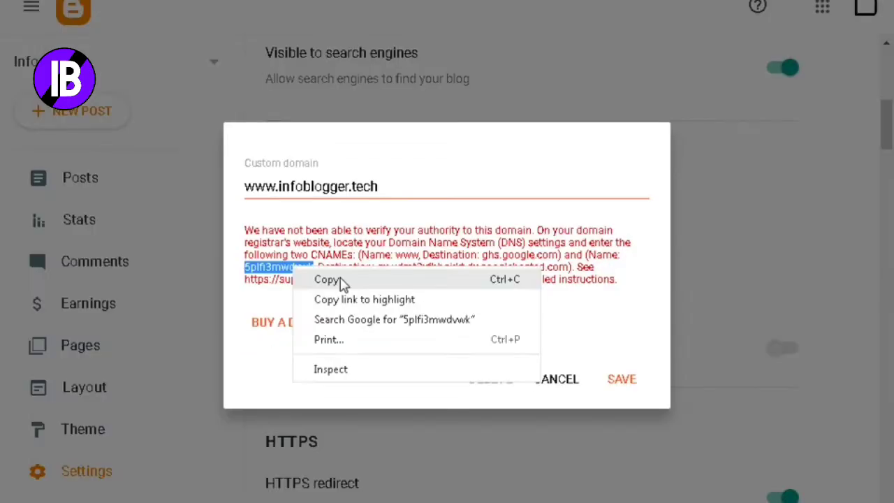
click(249, 295)
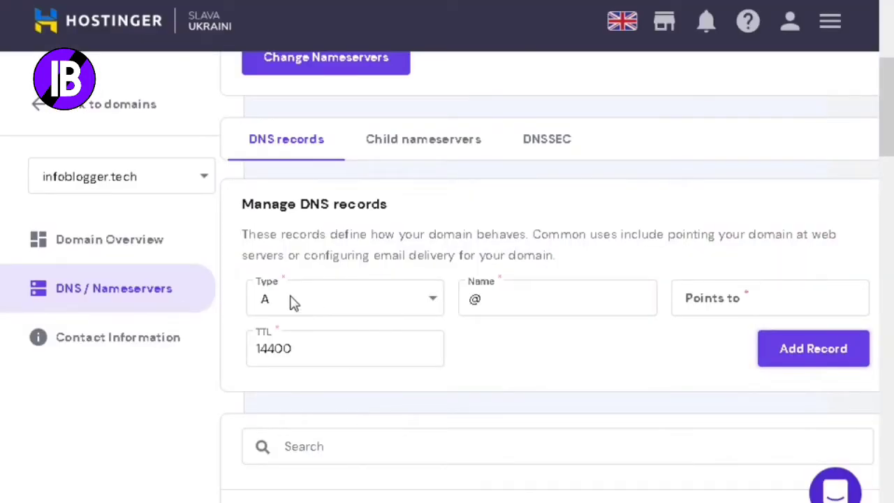
Step: Start another CNAME record in Hostinger, pasting the verification name in place of @
click(294, 301)
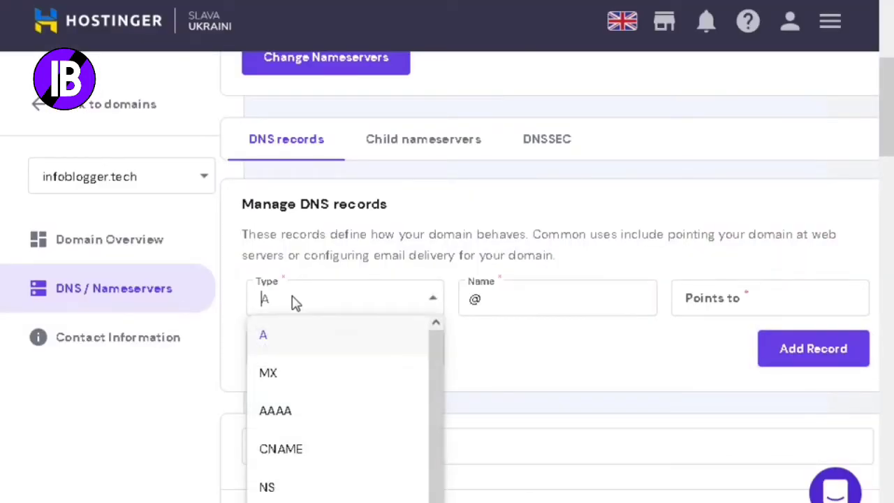
click(282, 454)
click(479, 299)
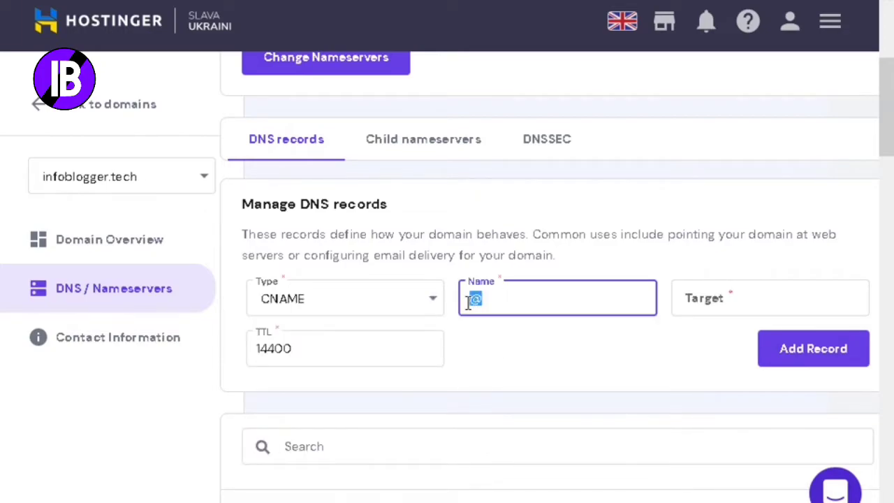
right_click(478, 300)
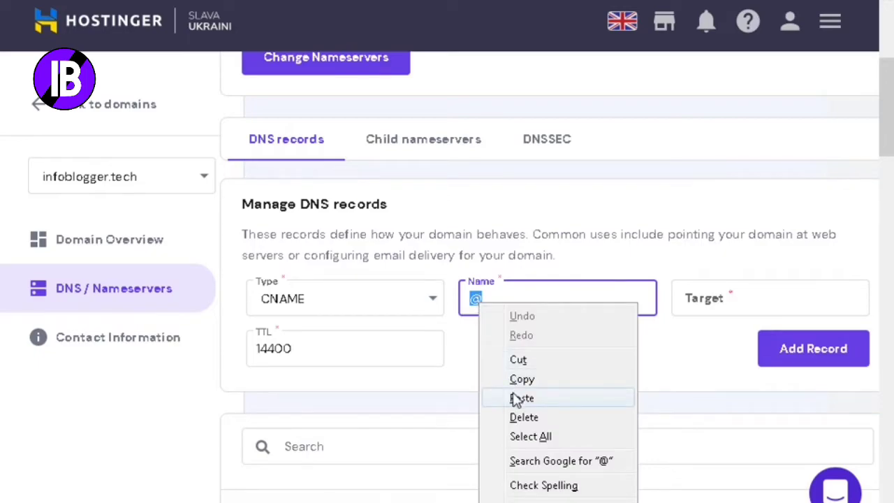
click(491, 397)
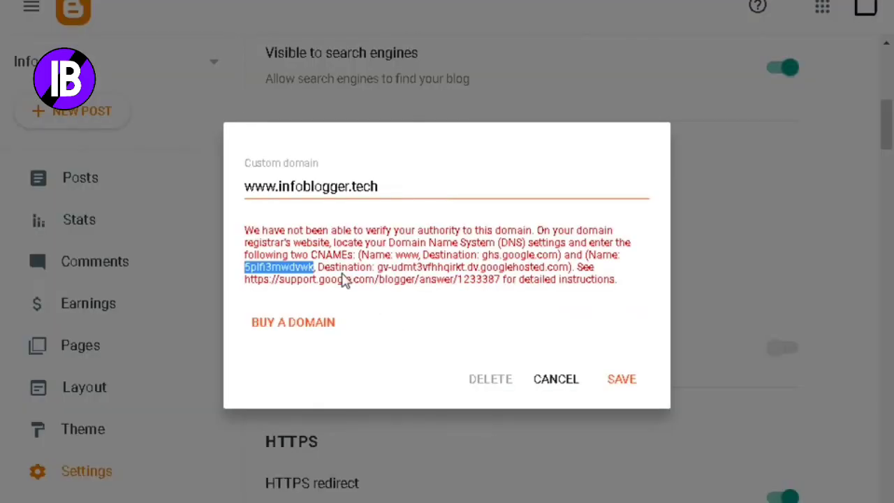
Step: Copy the second CNAME's googlehosted.com destination from Blogger's error message
click(377, 272)
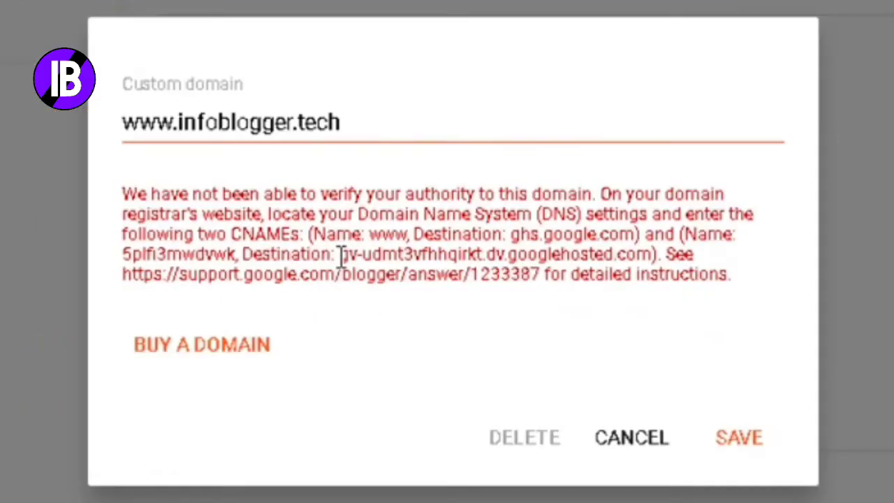
drag(379, 268, 544, 258)
drag(611, 241, 655, 256)
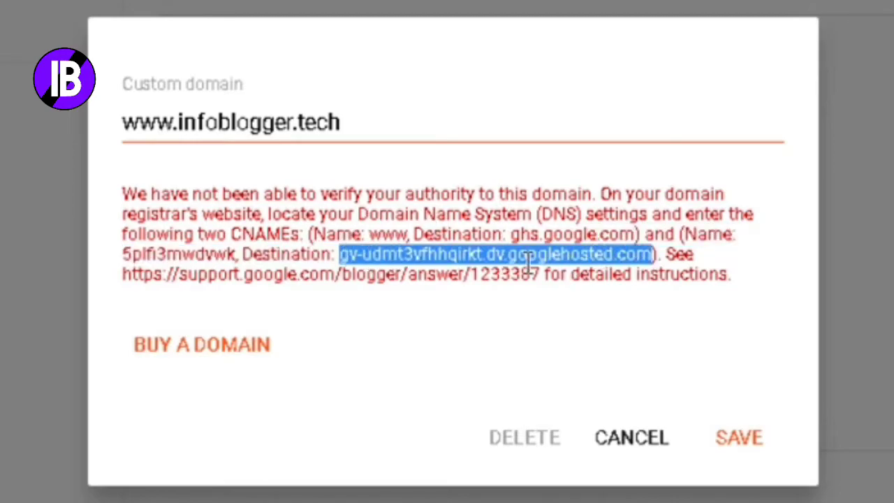
right_click(632, 260)
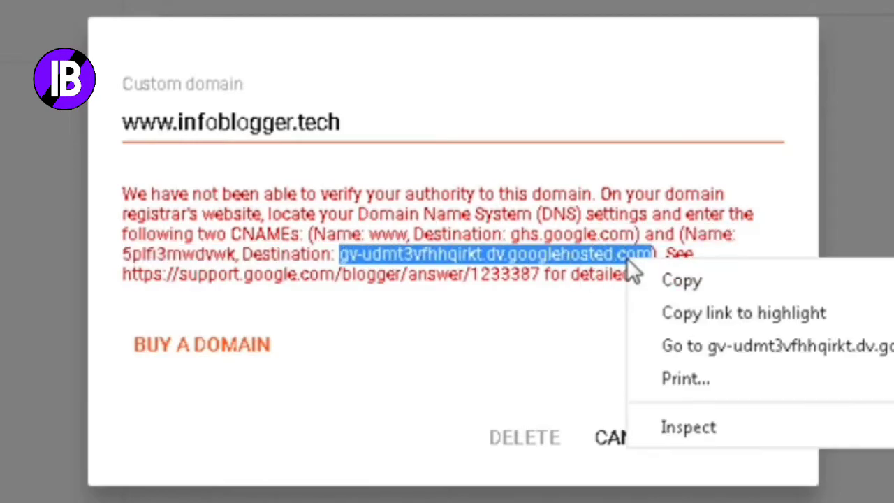
click(657, 280)
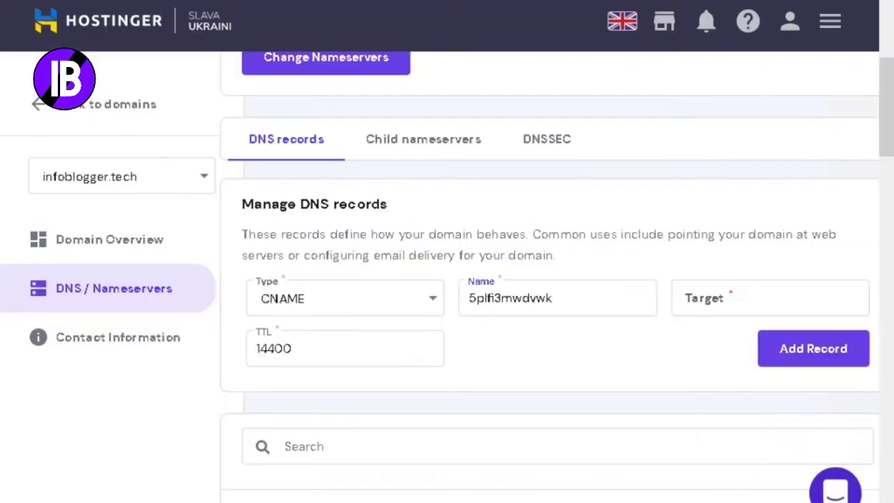
Step: Paste the googlehosted.com target into the 5plfi3mwdvwk CNAME record in Hostinger and add it
click(554, 297)
click(702, 299)
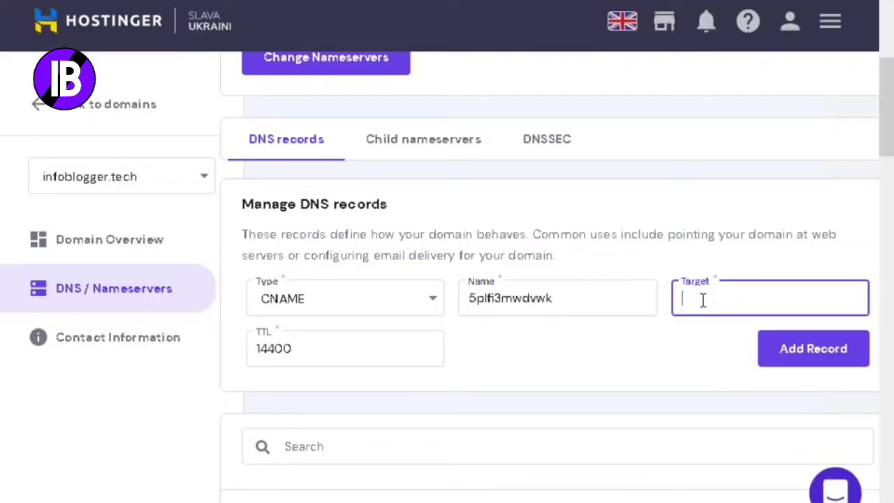
right_click(702, 300)
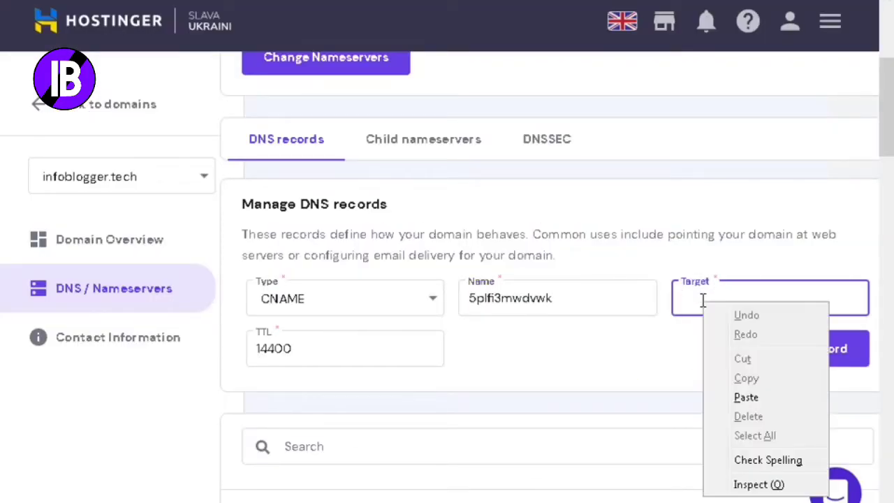
click(746, 397)
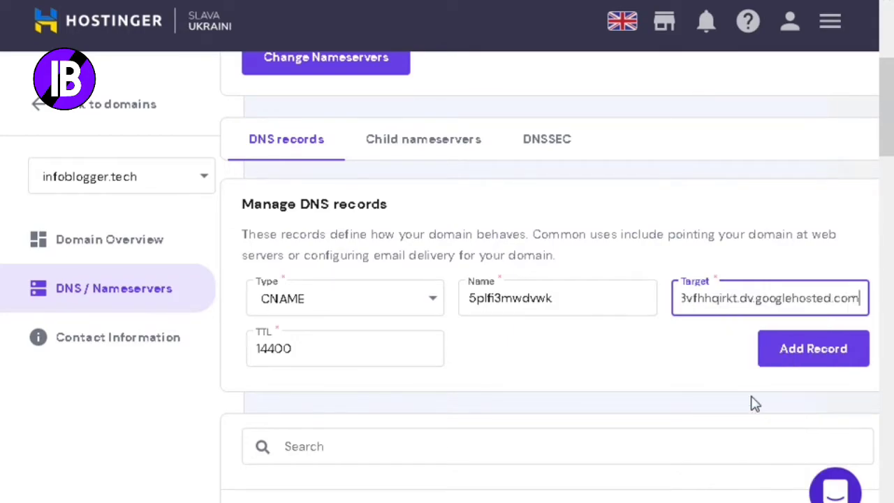
click(784, 355)
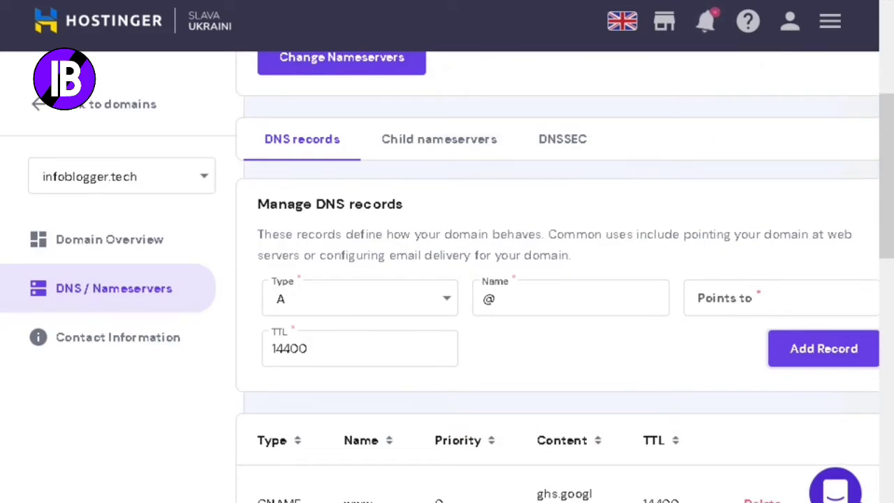
Step: Add an A record for @ pointing to 216.239.36.21
click(733, 301)
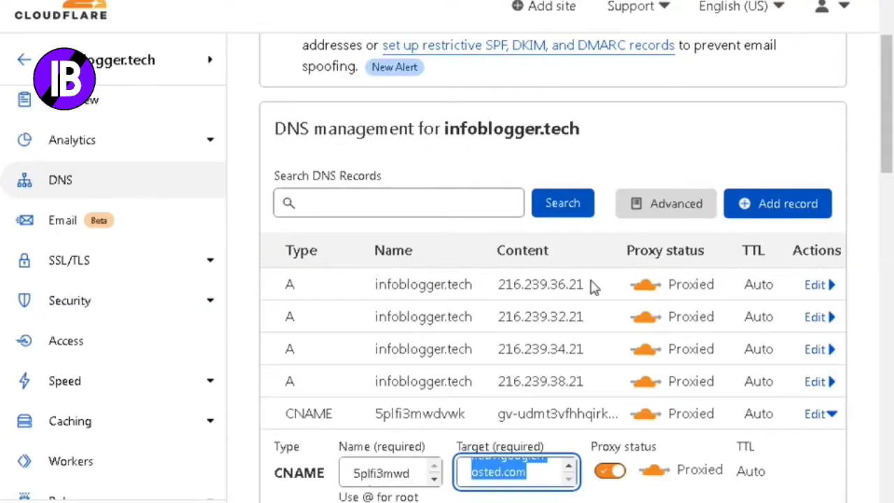
drag(593, 288, 493, 287)
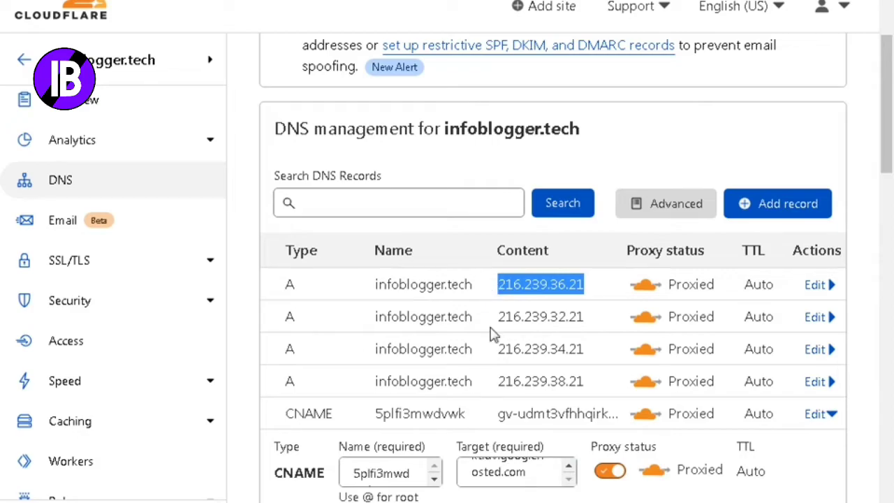
key(alt+Tab)
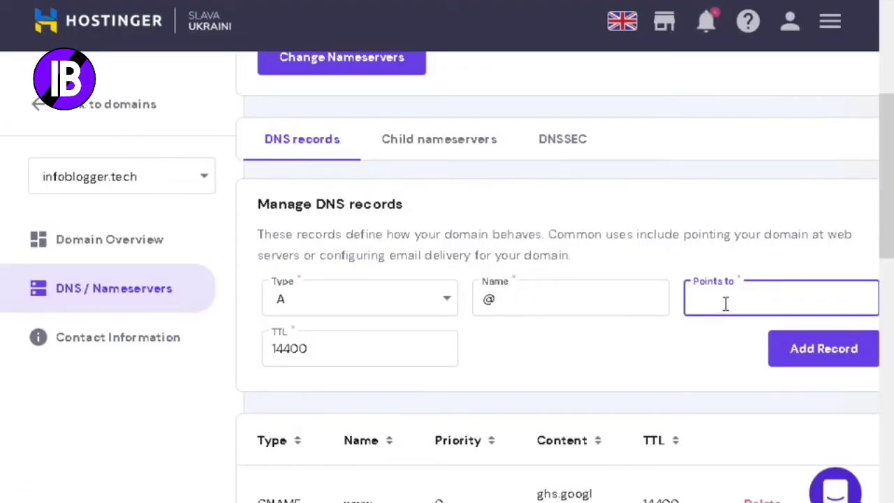
key(ctrl+v)
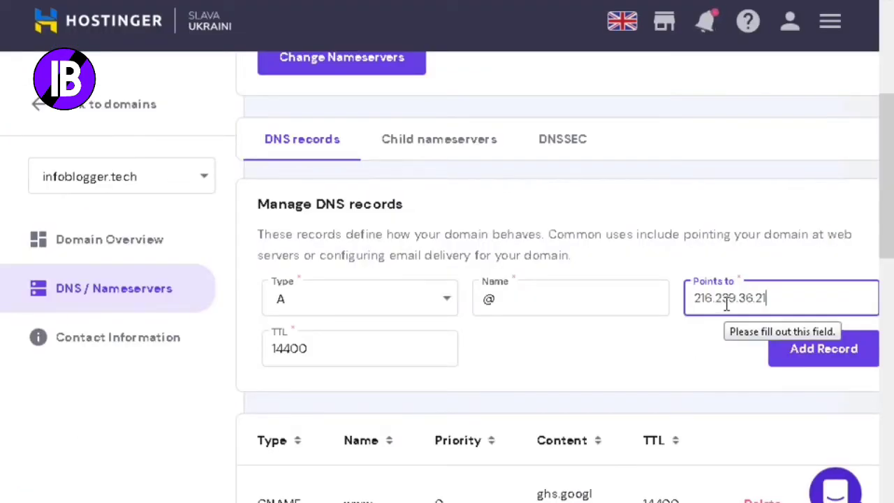
click(807, 356)
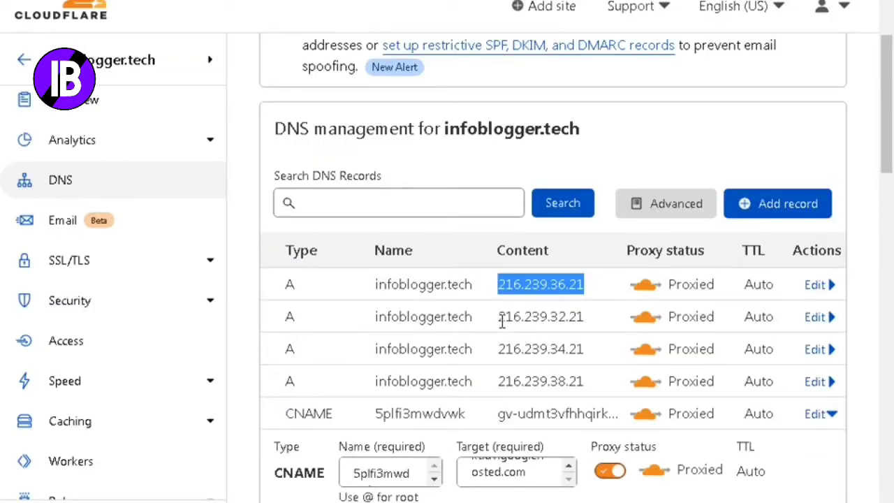
Step: Fill in a second A record for @ with 216.239.32.21 replacing the old address
drag(501, 321, 590, 334)
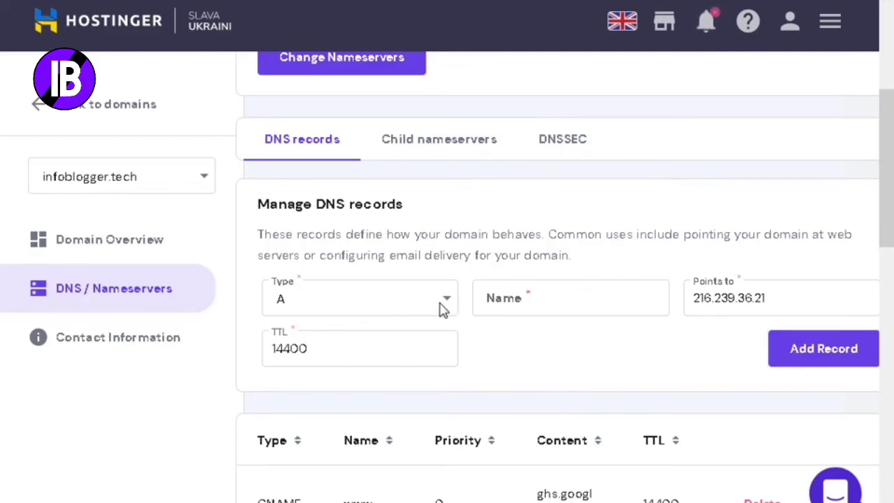
click(443, 301)
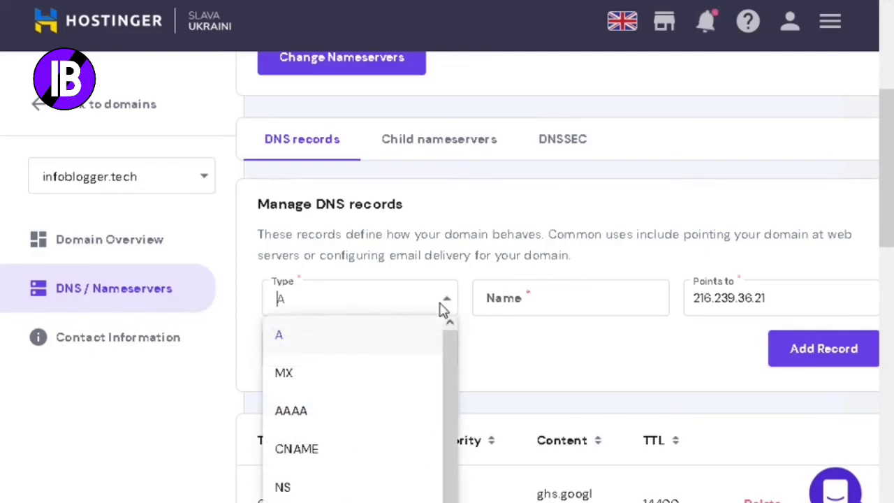
click(443, 307)
click(511, 301)
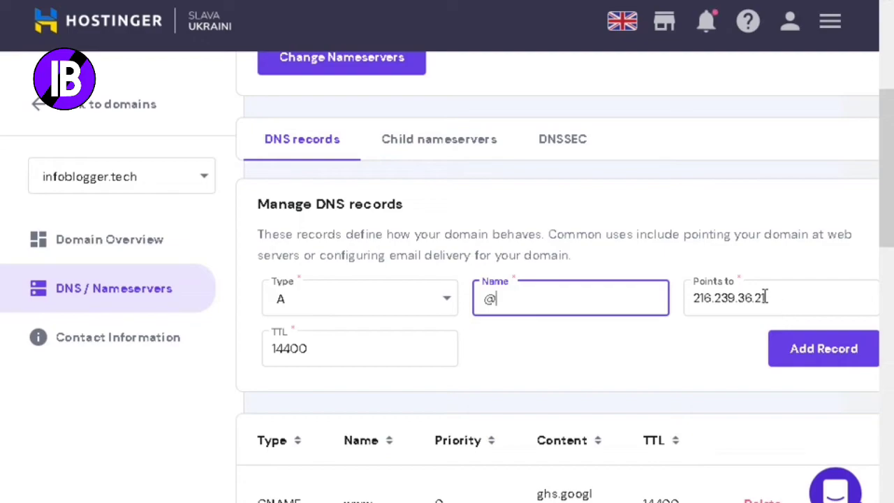
drag(765, 297, 688, 297)
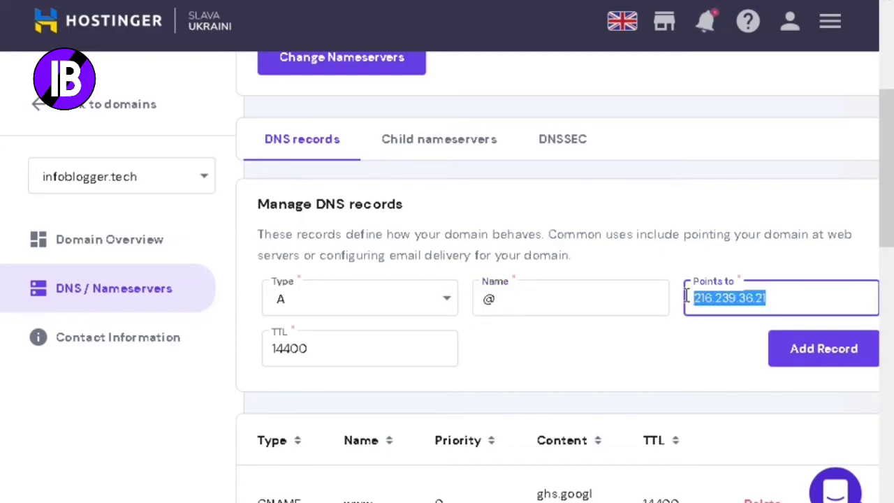
key(ctrl+v)
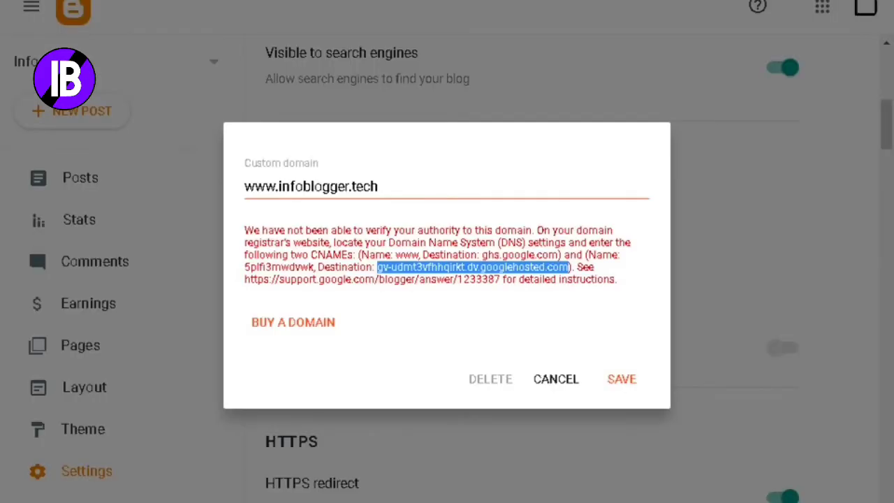
click(549, 305)
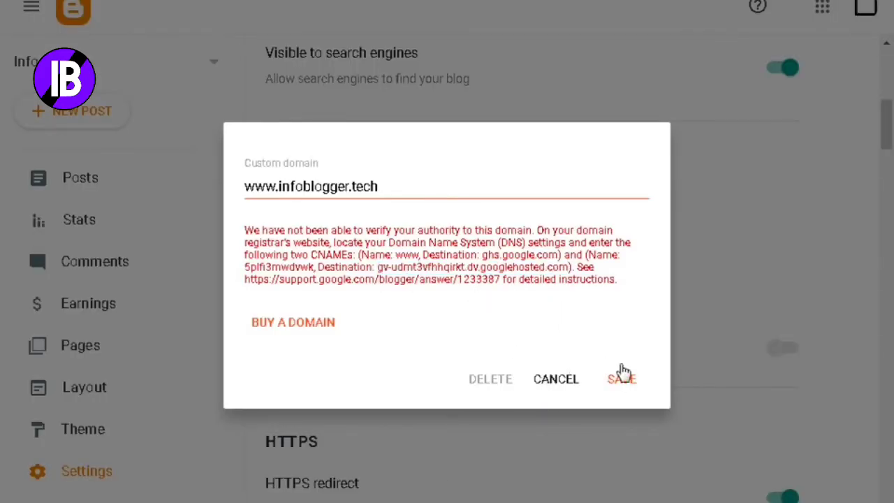
click(624, 386)
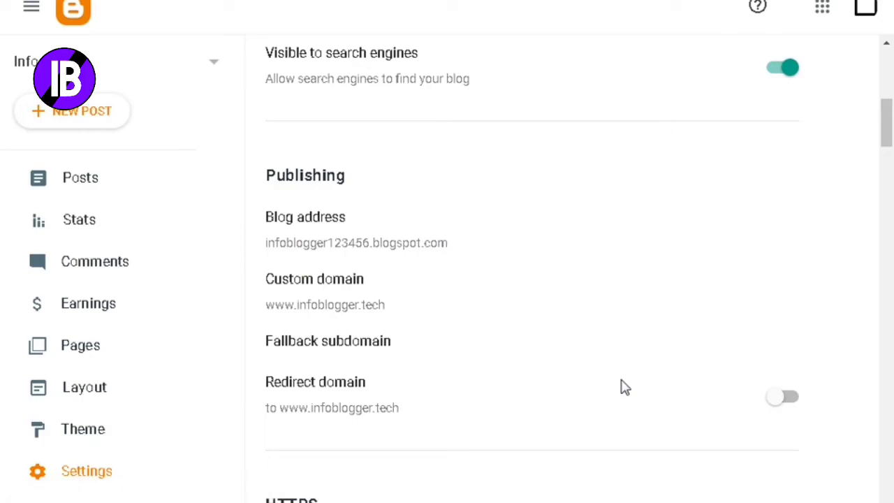
scroll(621, 384, down, 1)
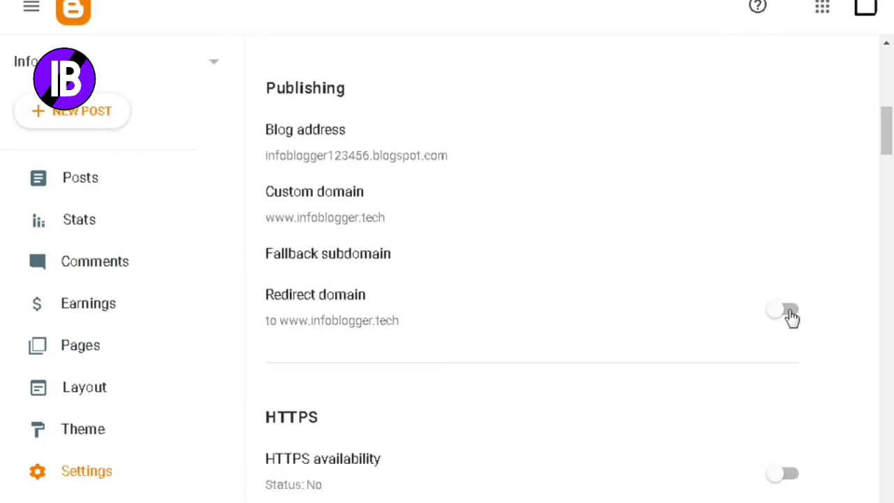
click(785, 312)
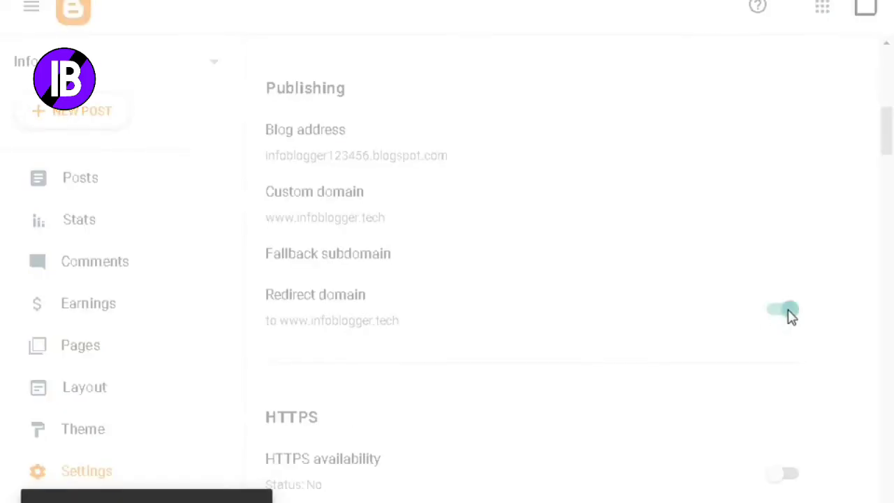
Step: Turn on HTTPS availability for the blog and open the live blog
scroll(777, 329, down, 1)
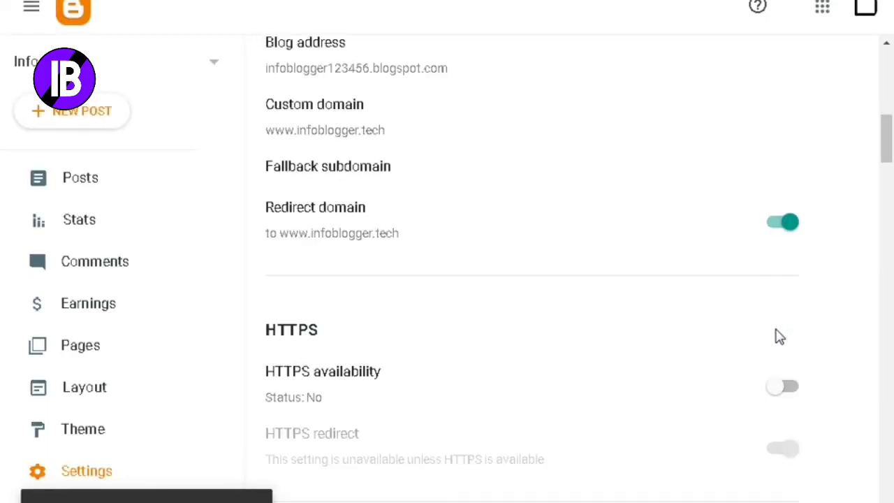
click(784, 392)
scroll(784, 391, down, 1)
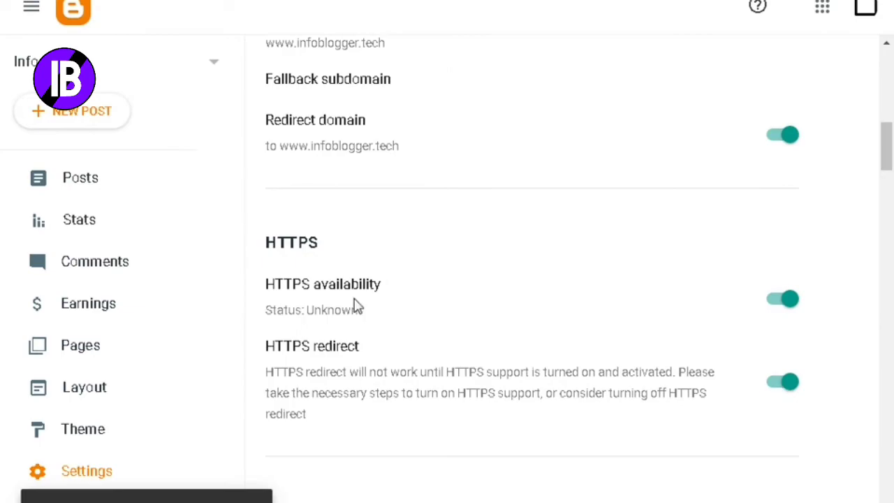
scroll(7, 385, down, 2)
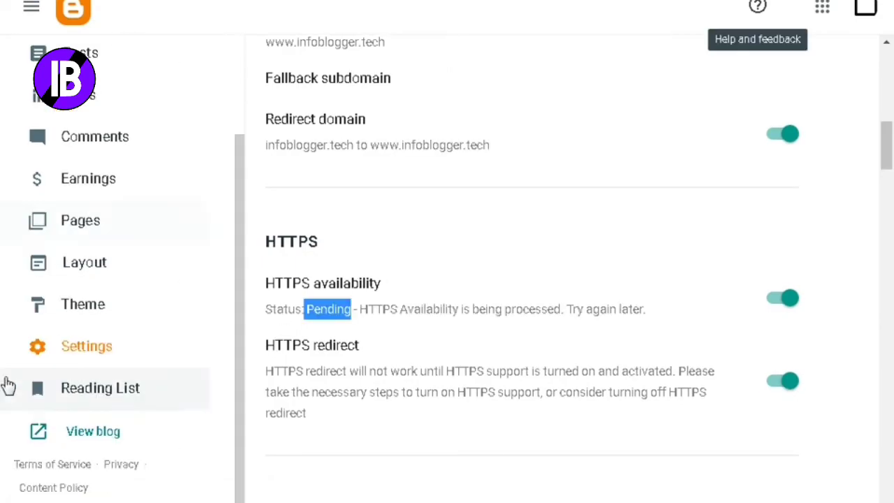
click(105, 433)
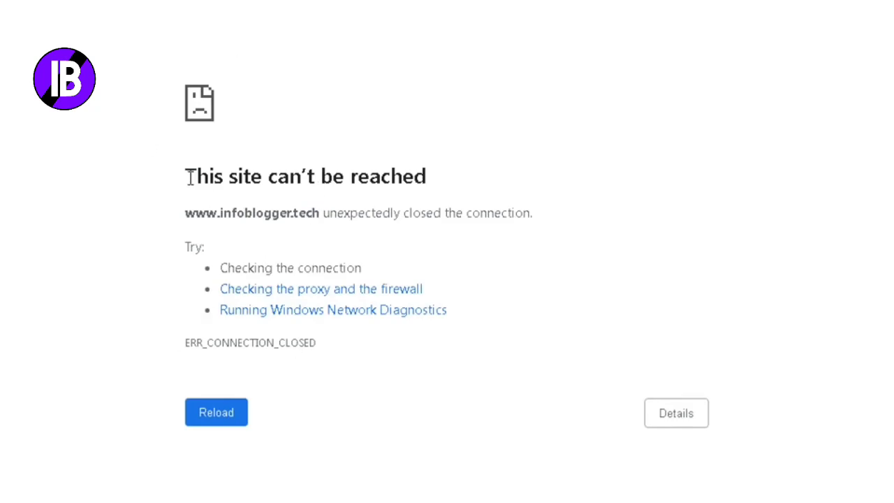
drag(189, 177, 389, 178)
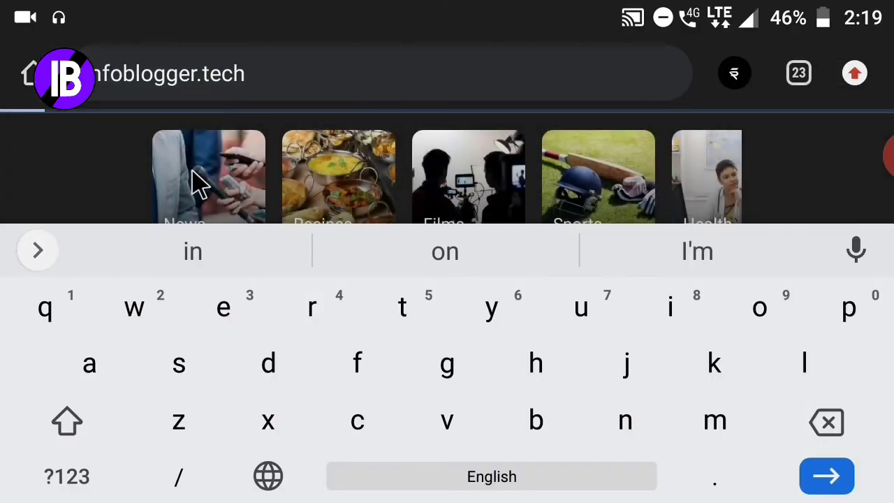
key(Escape)
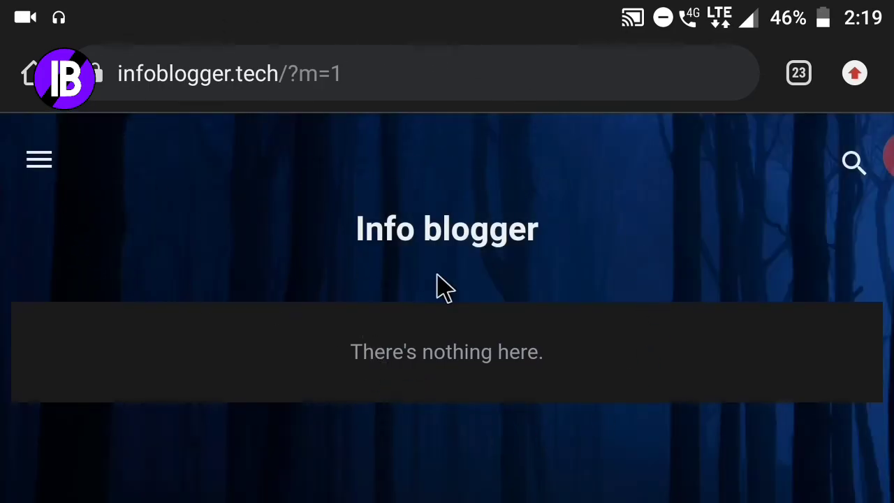
scroll(344, 374, down, 5)
scroll(346, 383, up, 5)
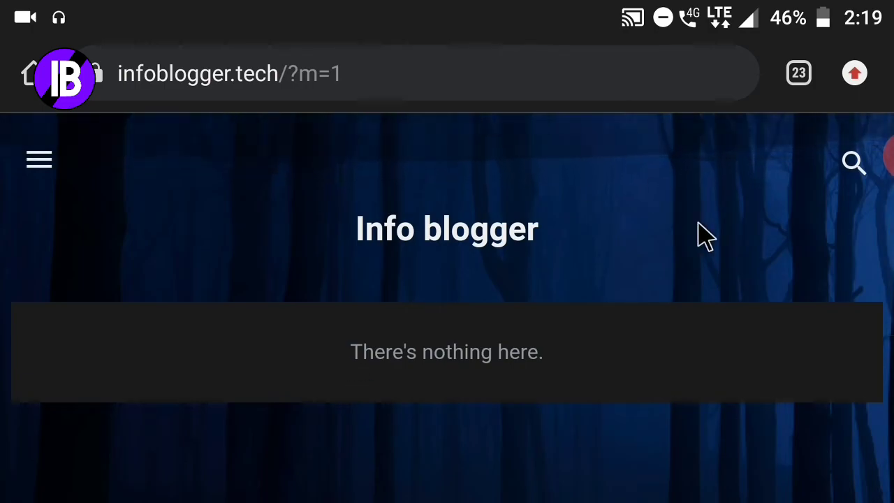